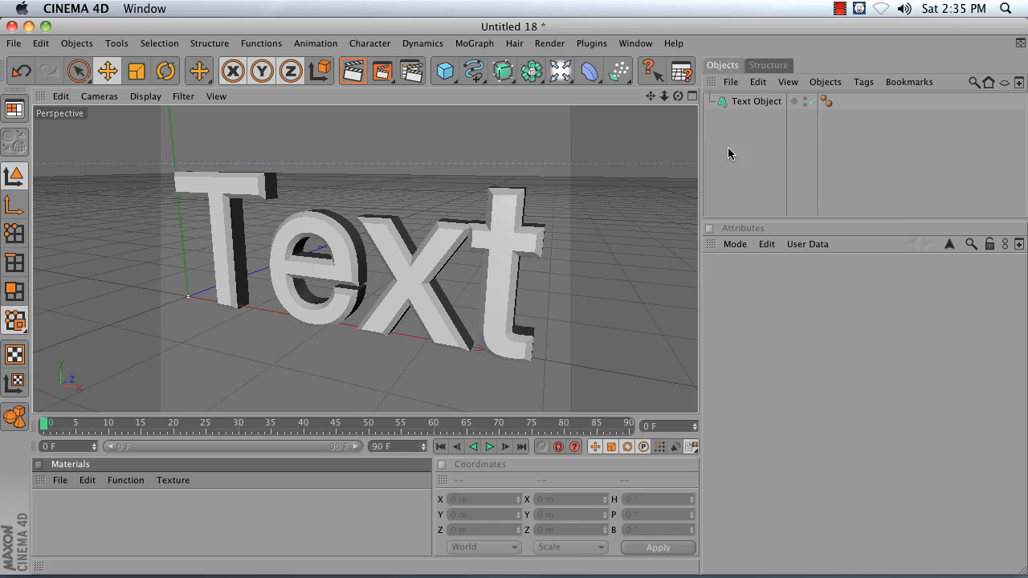
- Create a new material and rename it Diffuse
click(58, 485)
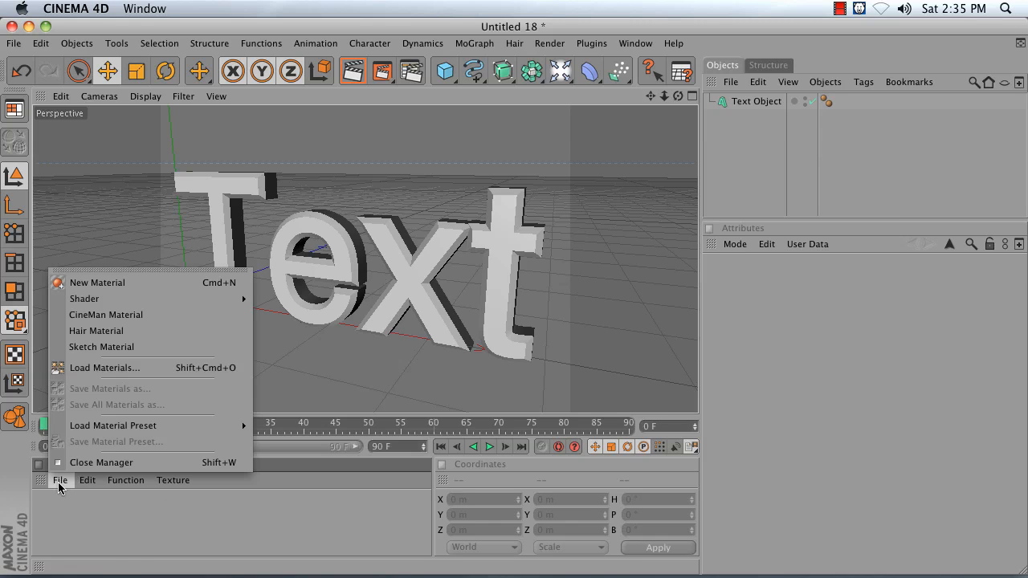
click(104, 290)
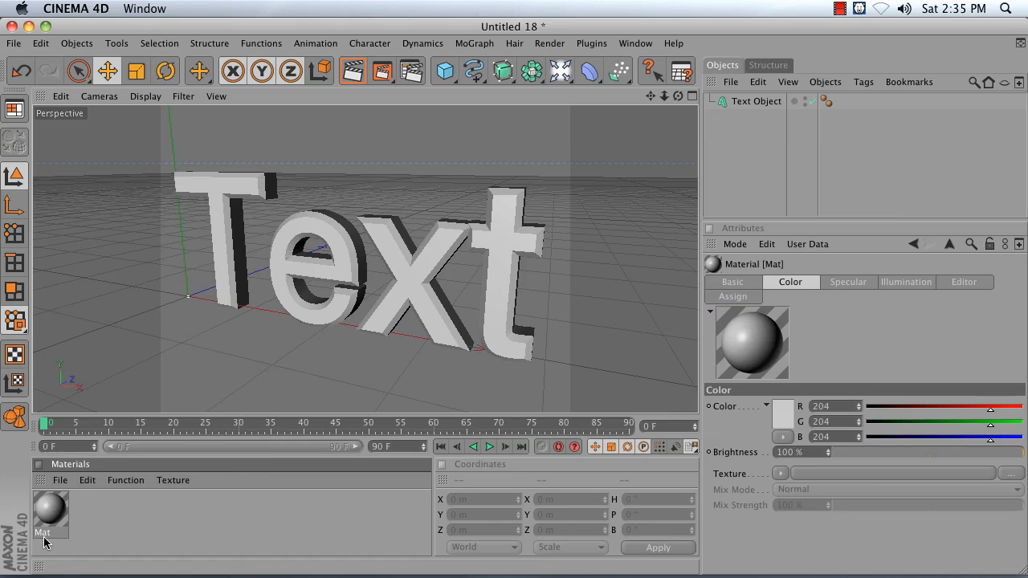
double_click(45, 534)
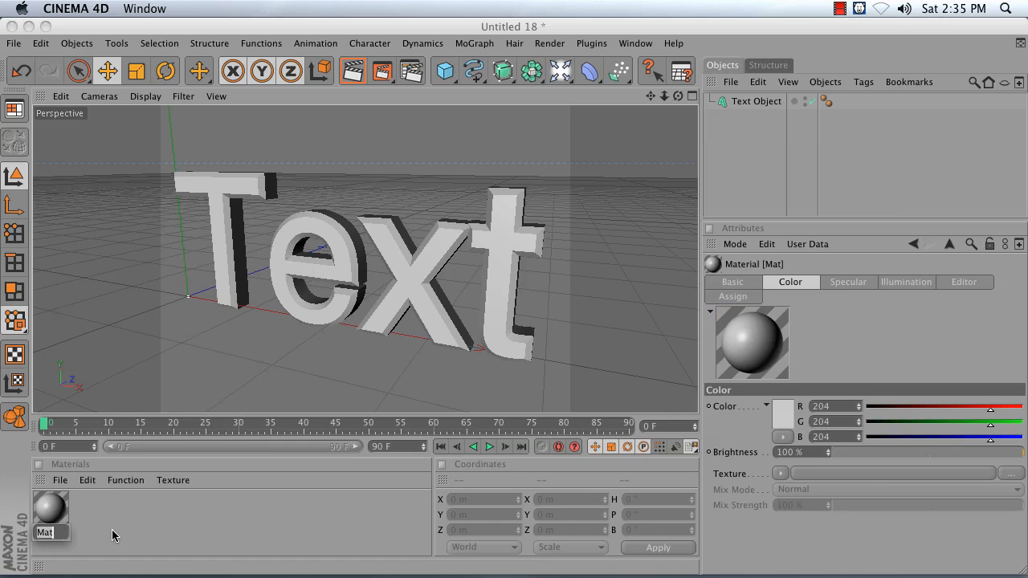
text(Diffuse)
key(Return)
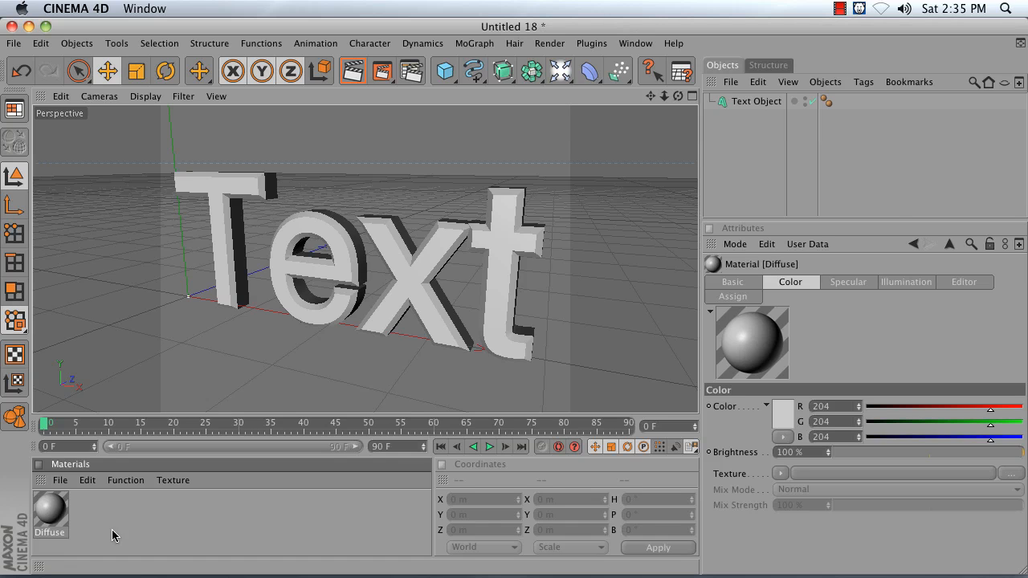
- Disable the Specular channel of the Diffuse material and close the Material Editor
double_click(53, 507)
click(272, 255)
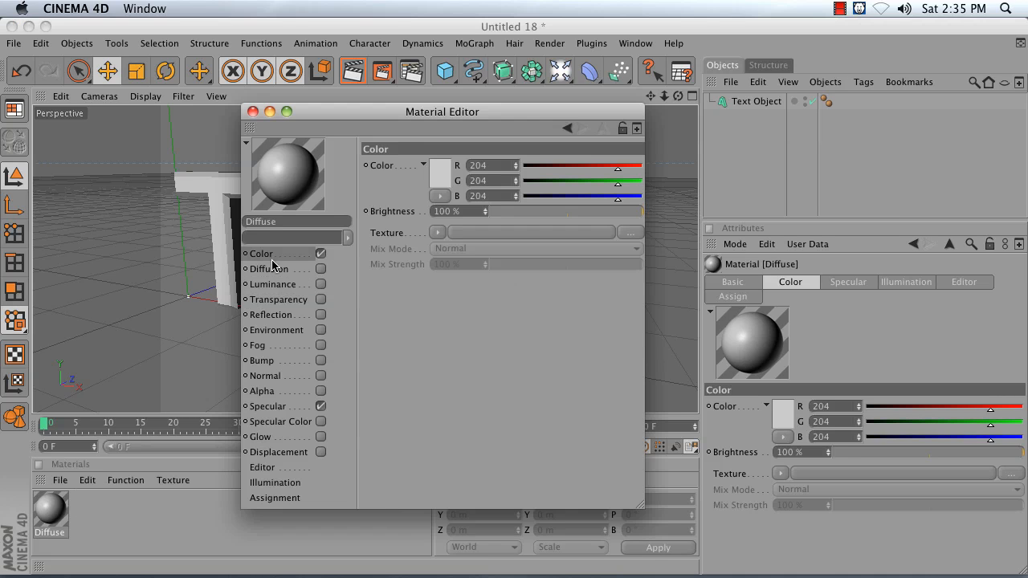
click(274, 408)
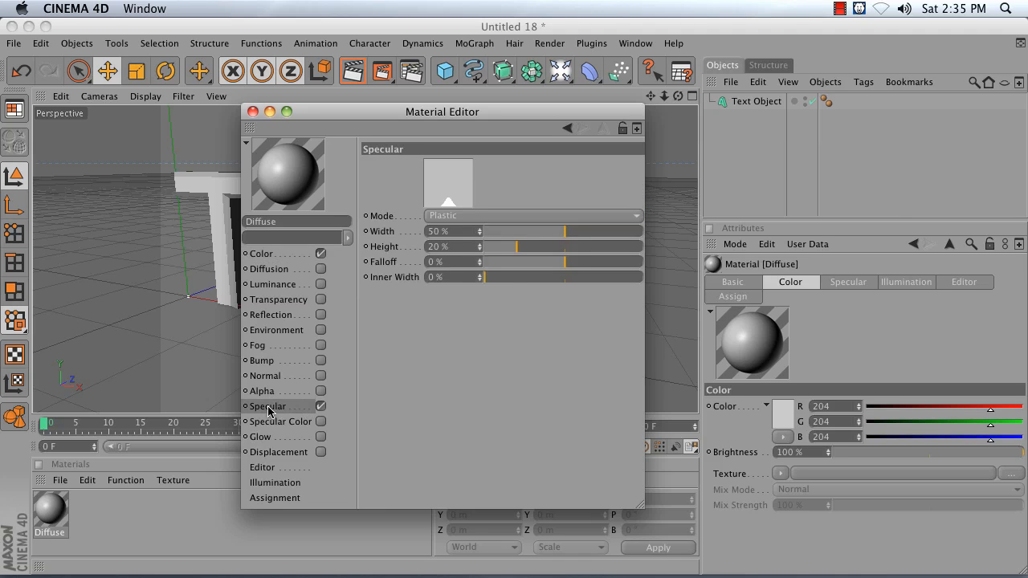
click(320, 407)
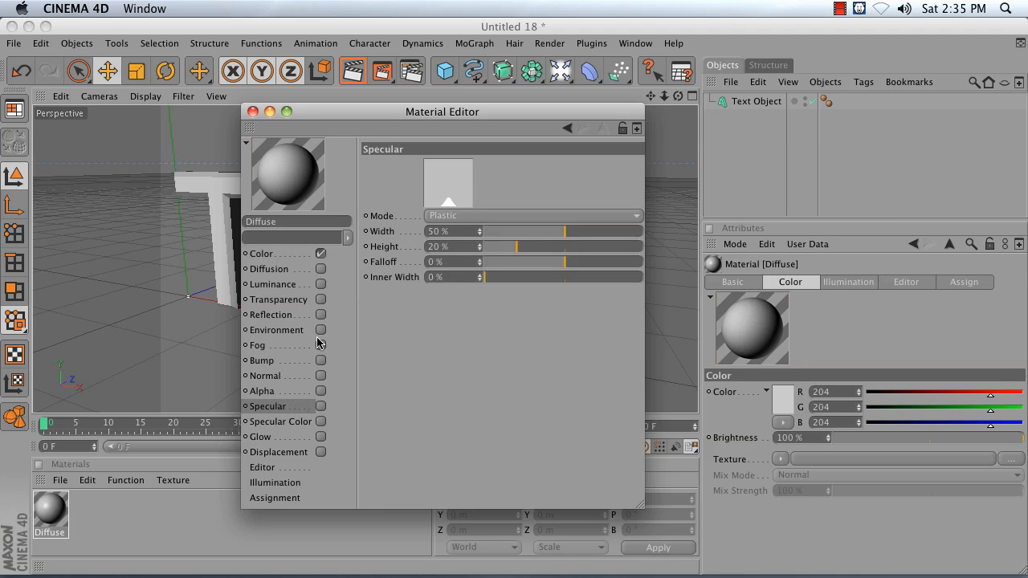
click(253, 112)
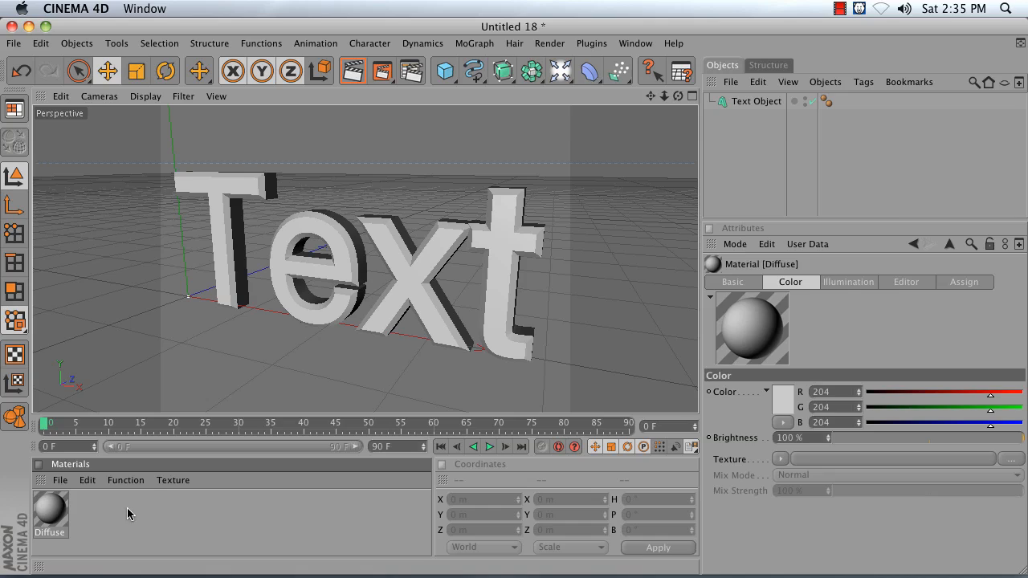
- Duplicate the Diffuse material and rename the copy 100% White
click(77, 512)
click(53, 514)
drag(53, 525, 116, 512)
double_click(94, 533)
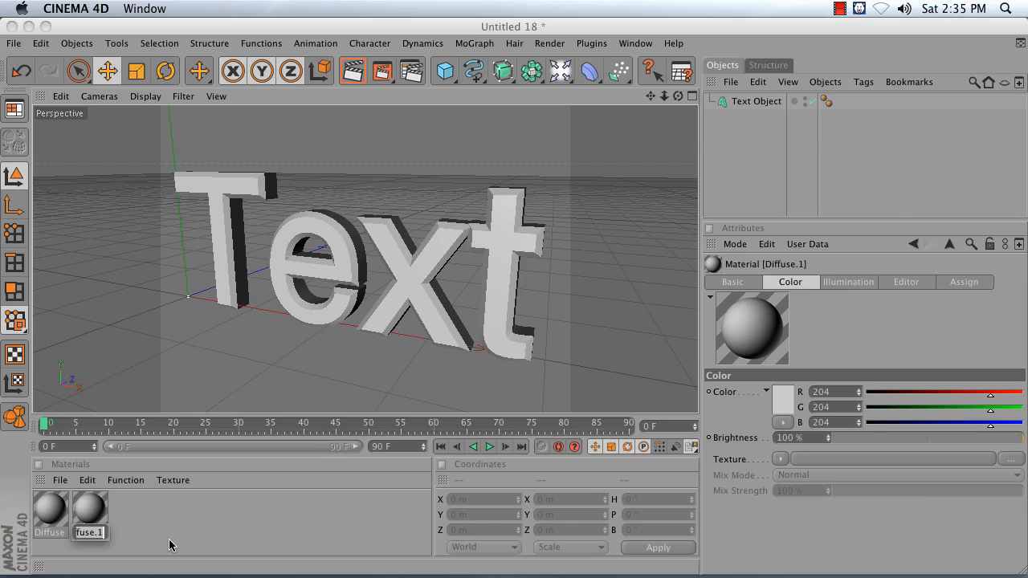
key(BackSpace)
text(100% White)
key(Return)
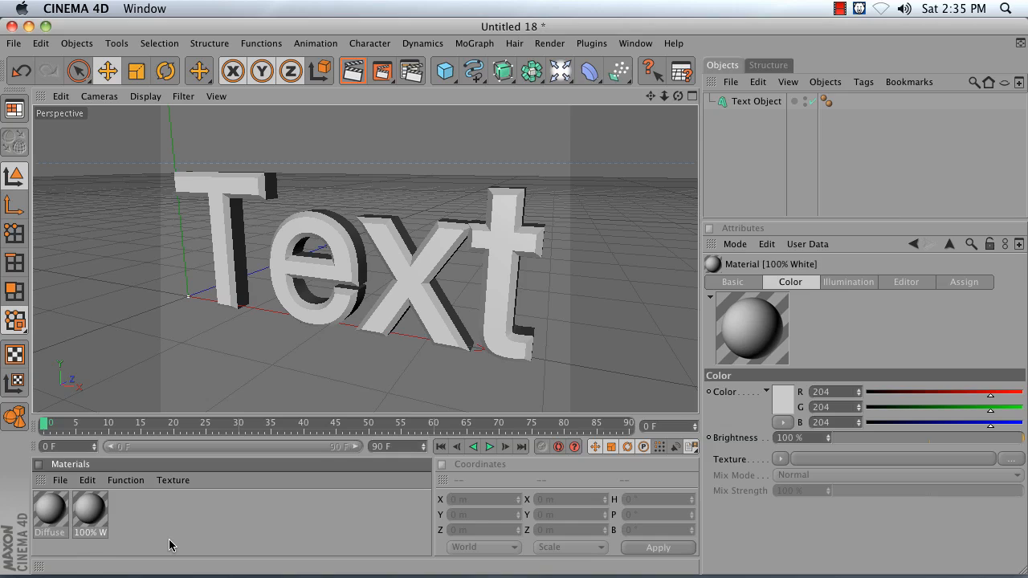
- Disable the Color channel and enable Luminance on the 100% White material
double_click(95, 512)
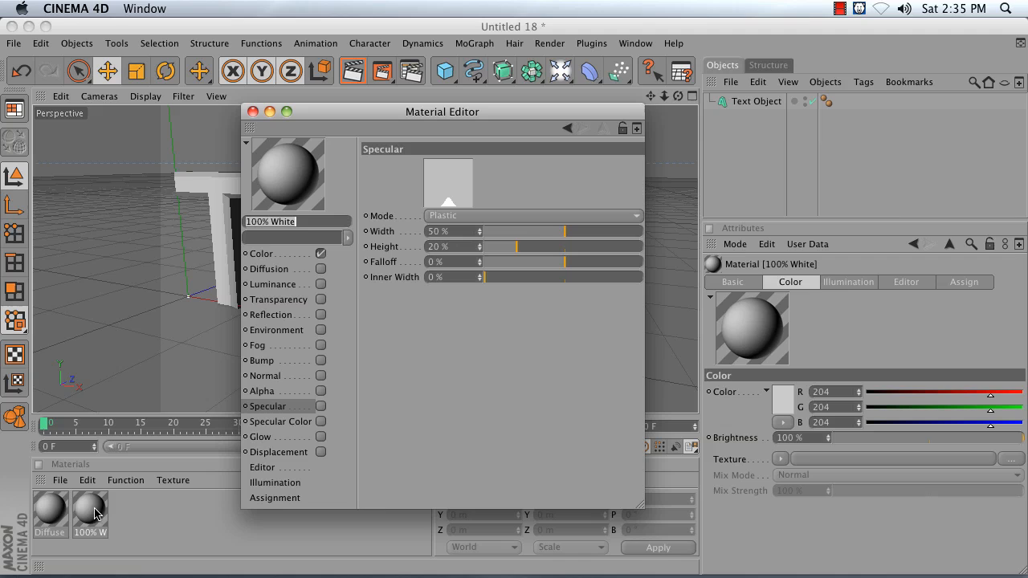
click(320, 254)
click(321, 284)
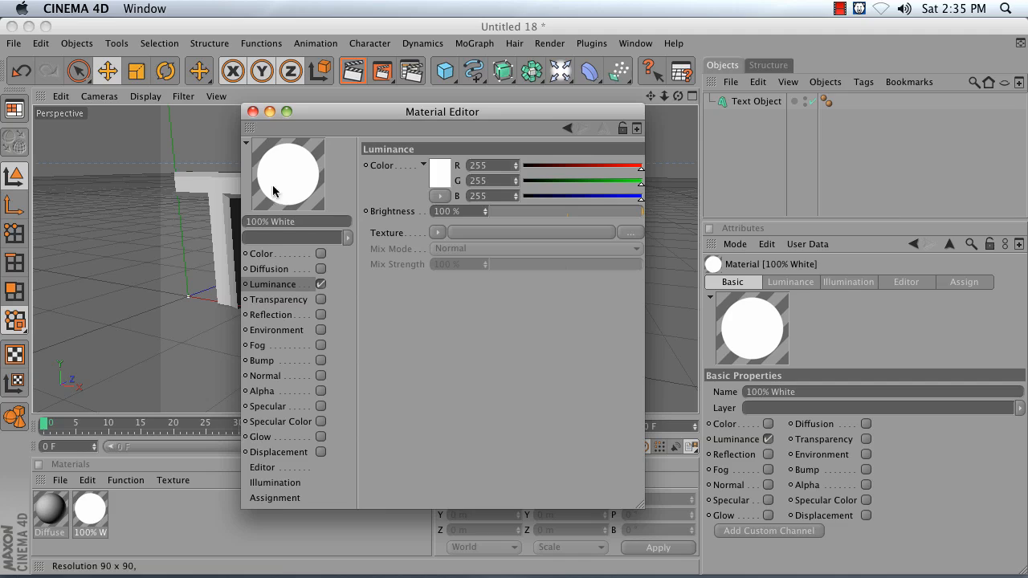
click(252, 112)
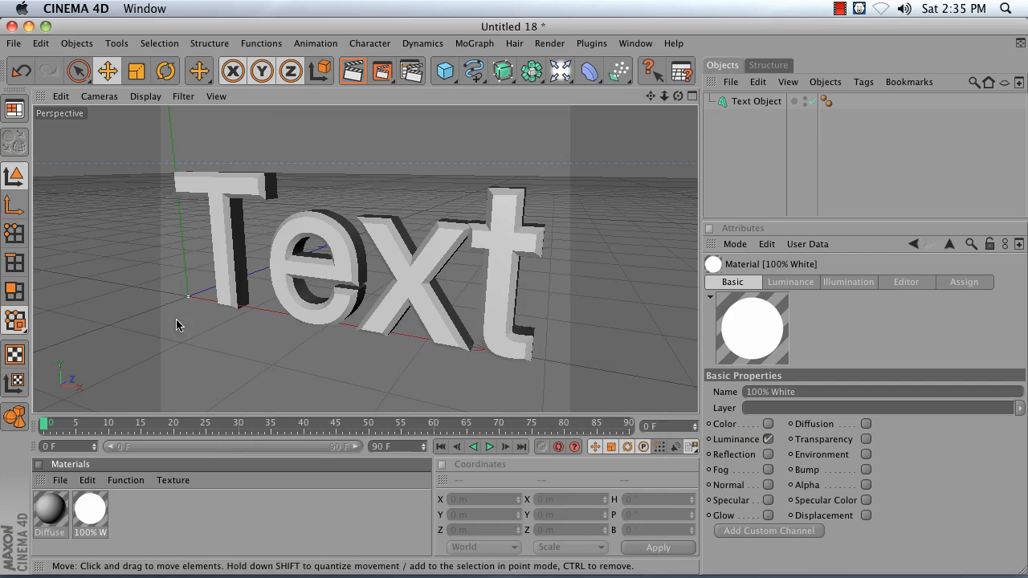
- Duplicate the 100% White material and rename the copy 100% Black
click(190, 532)
ctrl+drag(91, 516, 133, 521)
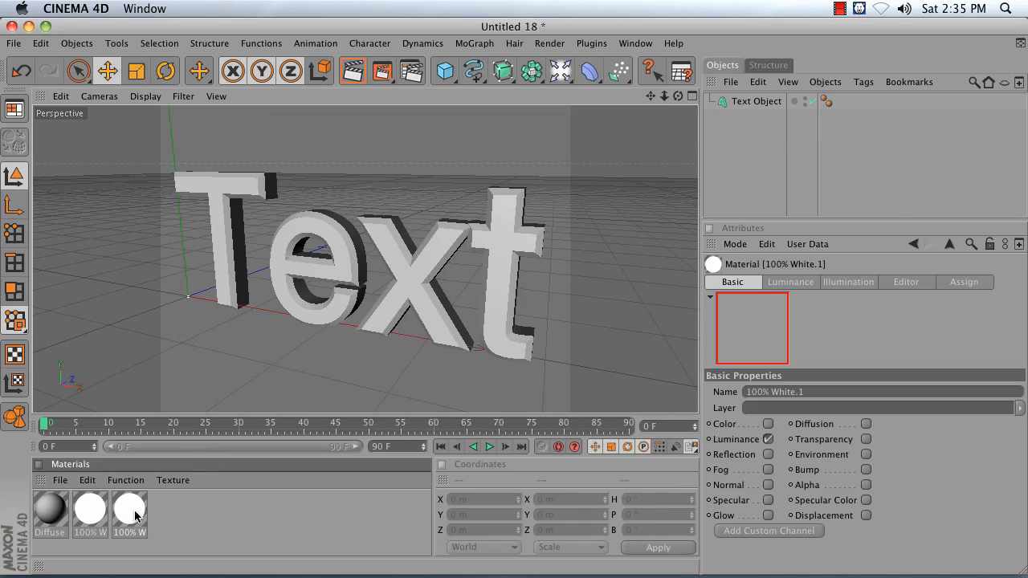
double_click(130, 533)
click(145, 535)
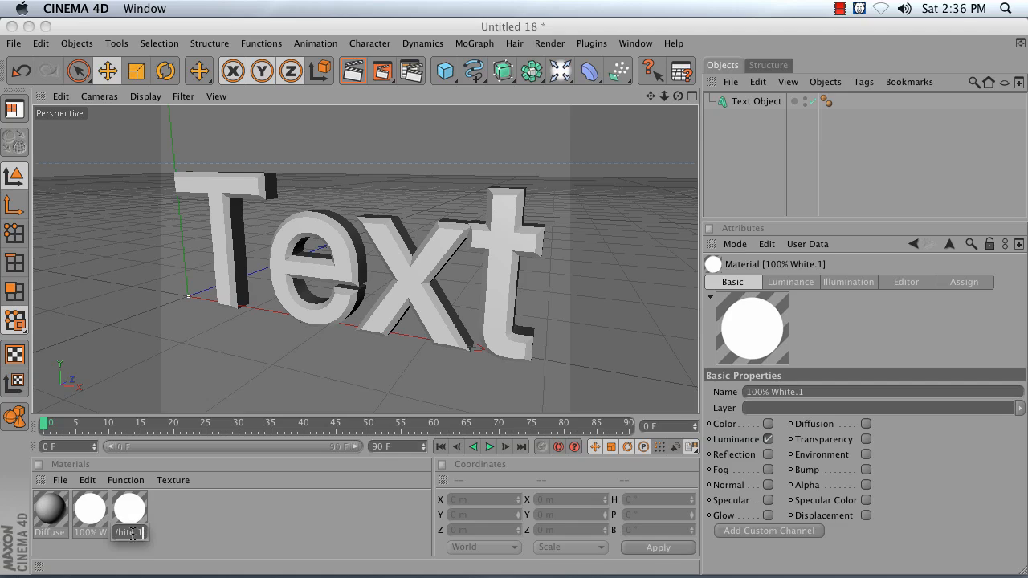
mouse_move(143, 535)
mouse_down()
mouse_move(62, 533)
mouse_move(140, 536)
mouse_up()
text(Black)
key(Return)
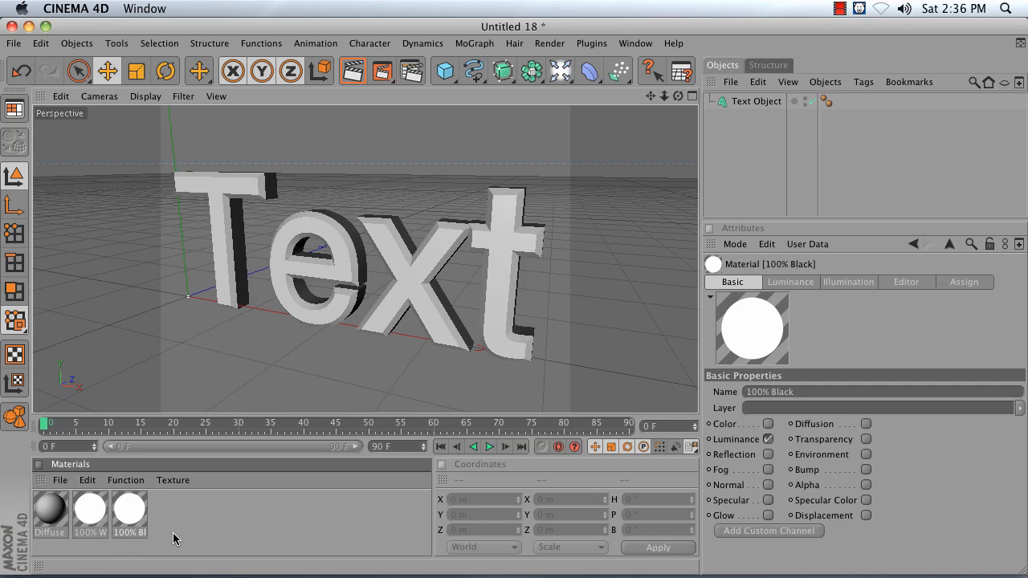
- Disable the Luminance channel of the 100% Black material and close the Material Editor
double_click(135, 517)
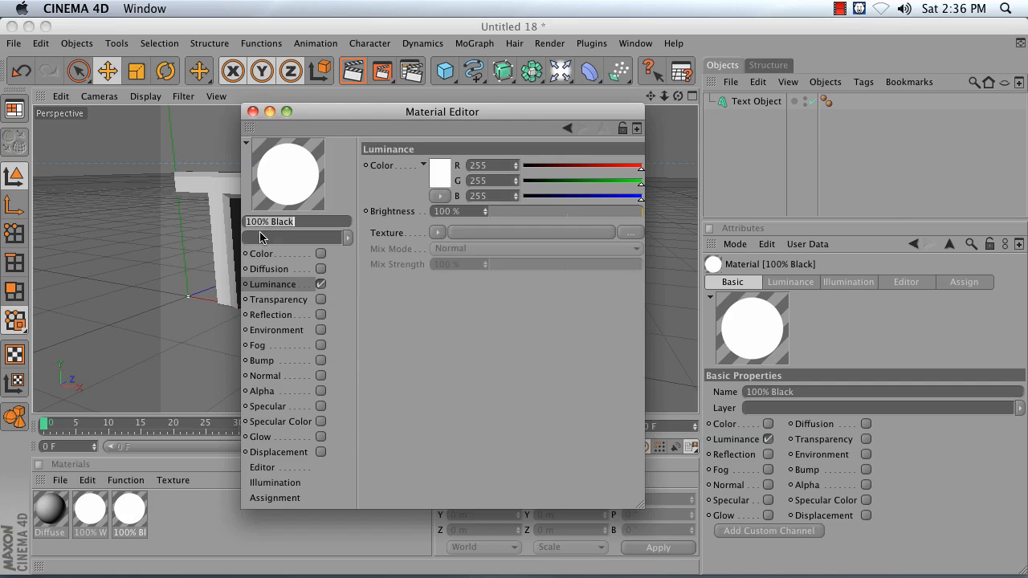
click(320, 284)
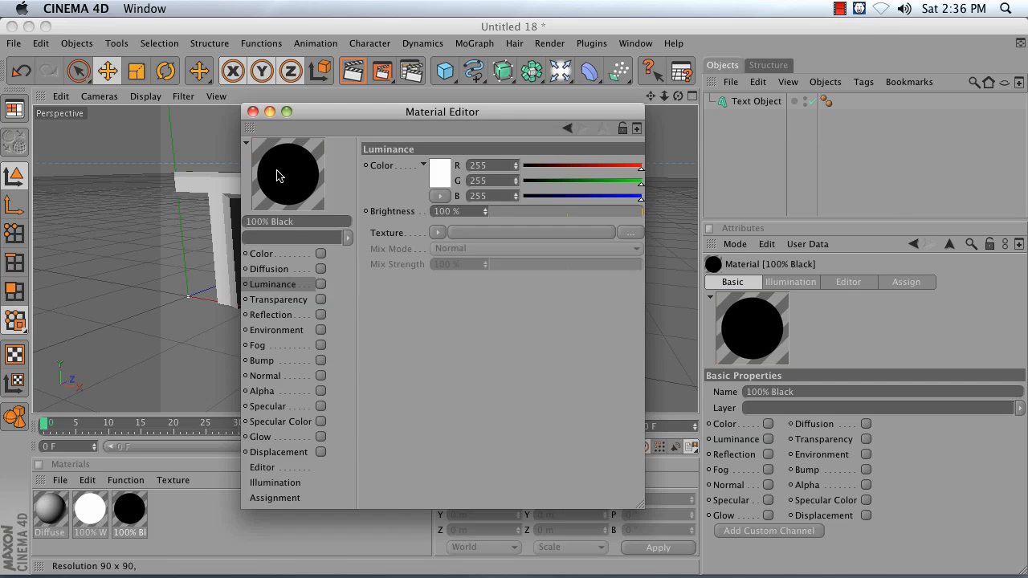
click(254, 113)
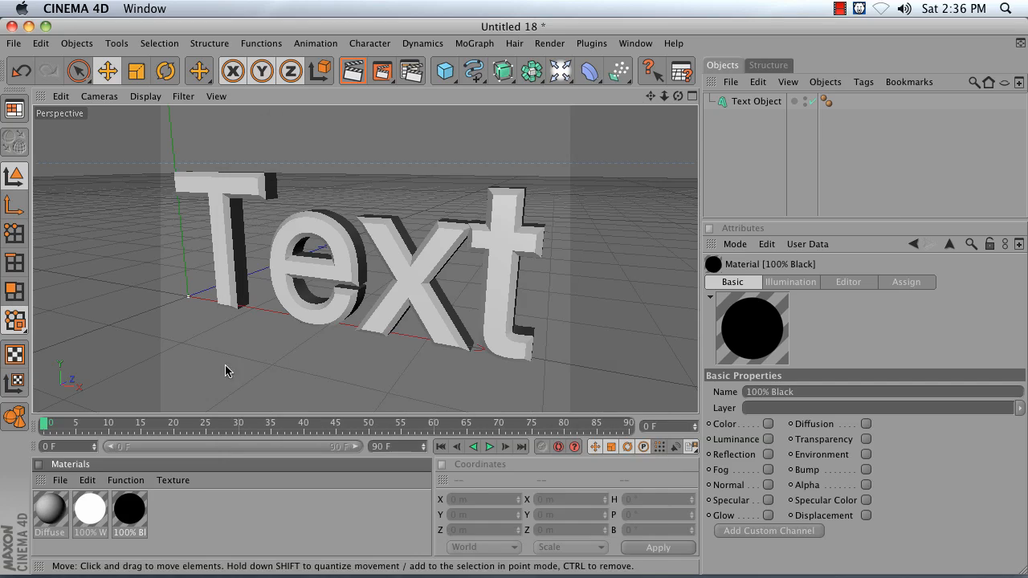
click(196, 515)
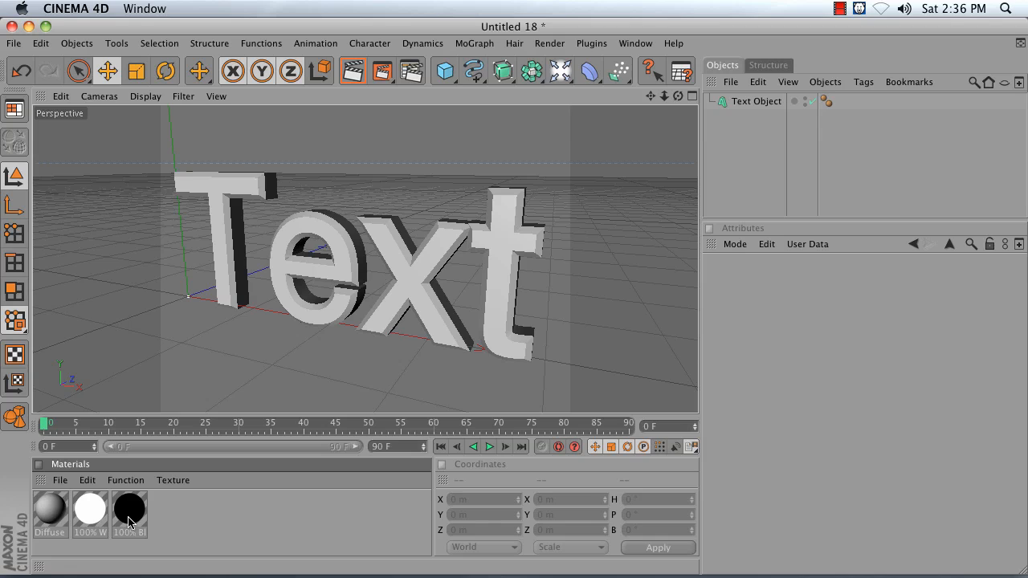
- Apply the 100% Black material followed by the Diffuse material to the Text Object and render the perspective view
drag(128, 522, 741, 106)
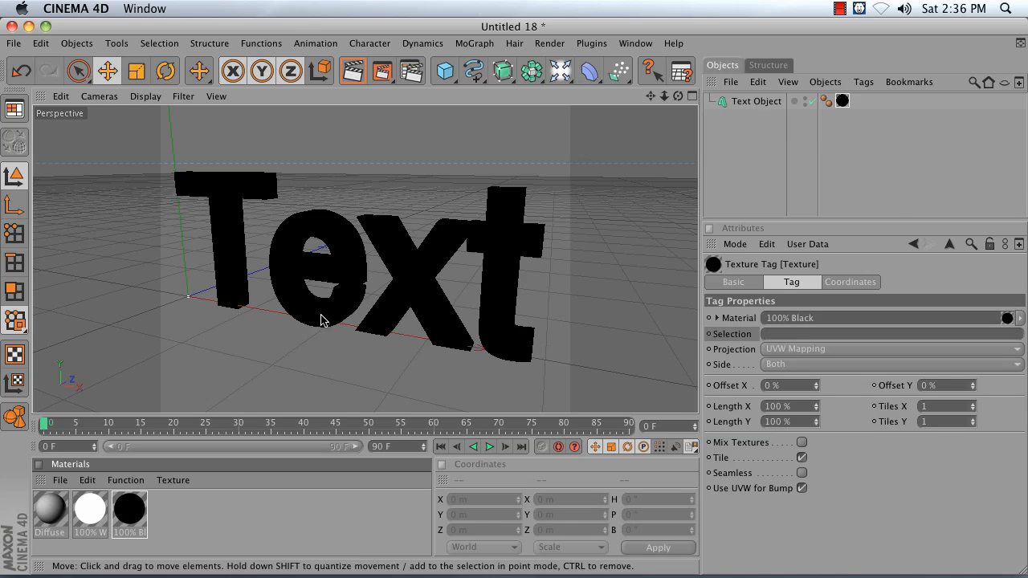
drag(45, 516, 742, 104)
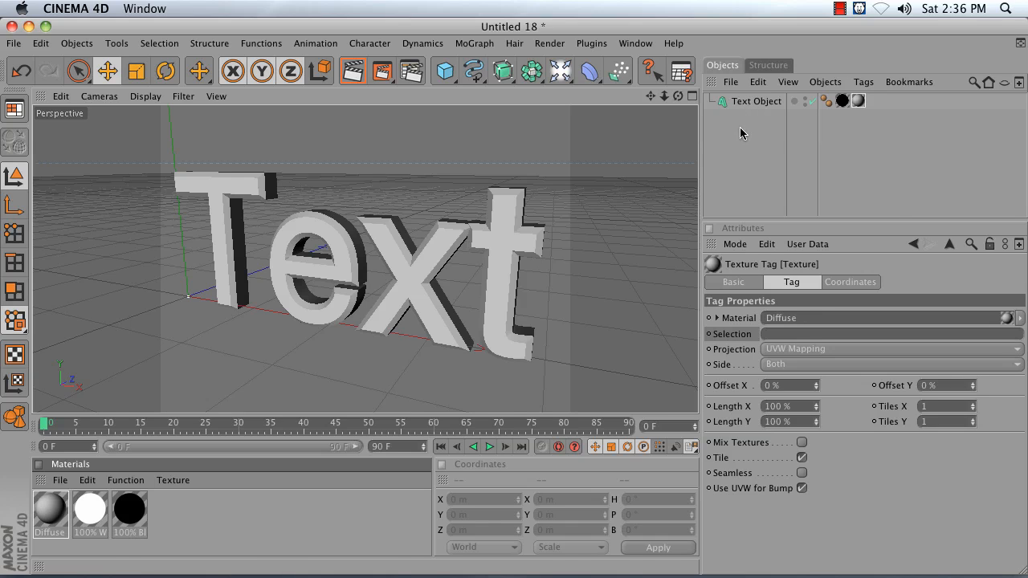
click(505, 148)
click(353, 71)
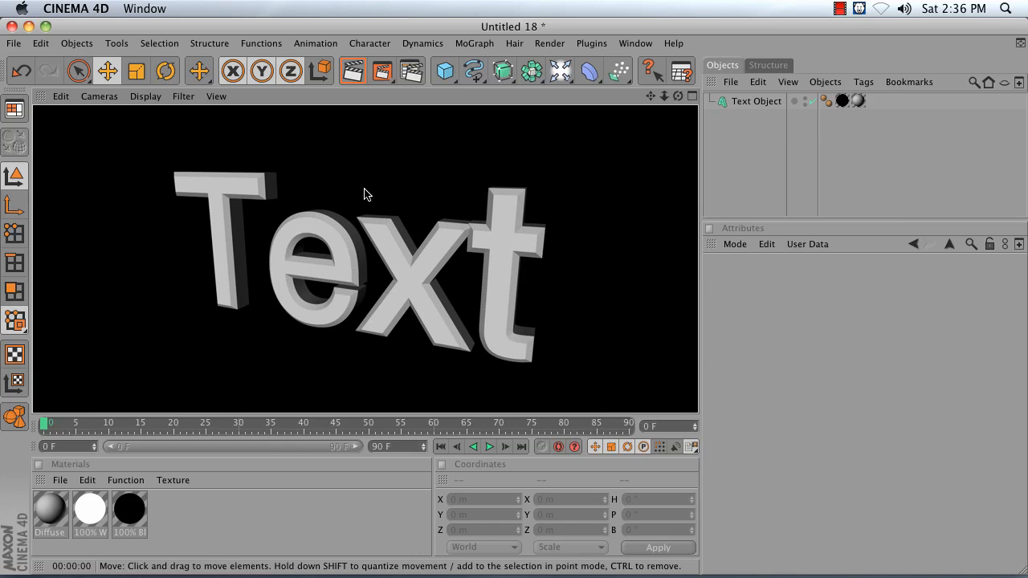
click(757, 140)
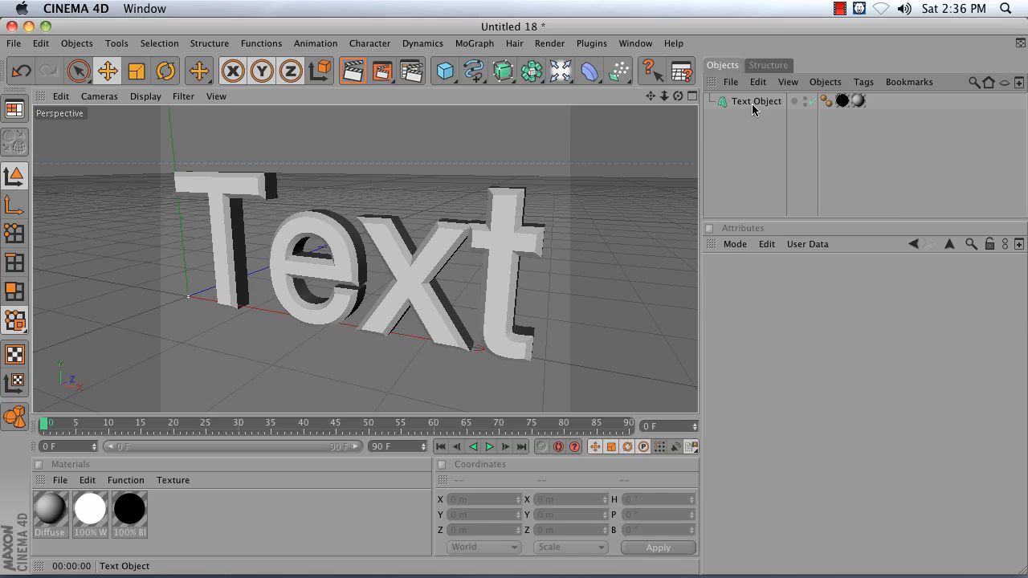
- Rename the Text Object as Text (Diffuse)
double_click(753, 102)
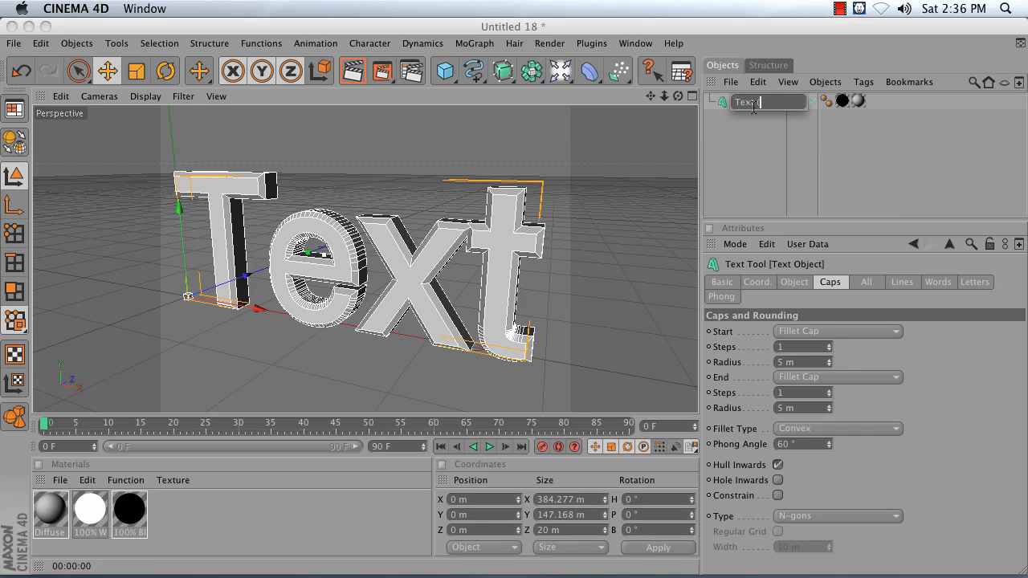
text(Text (Diffuse))
key(Return)
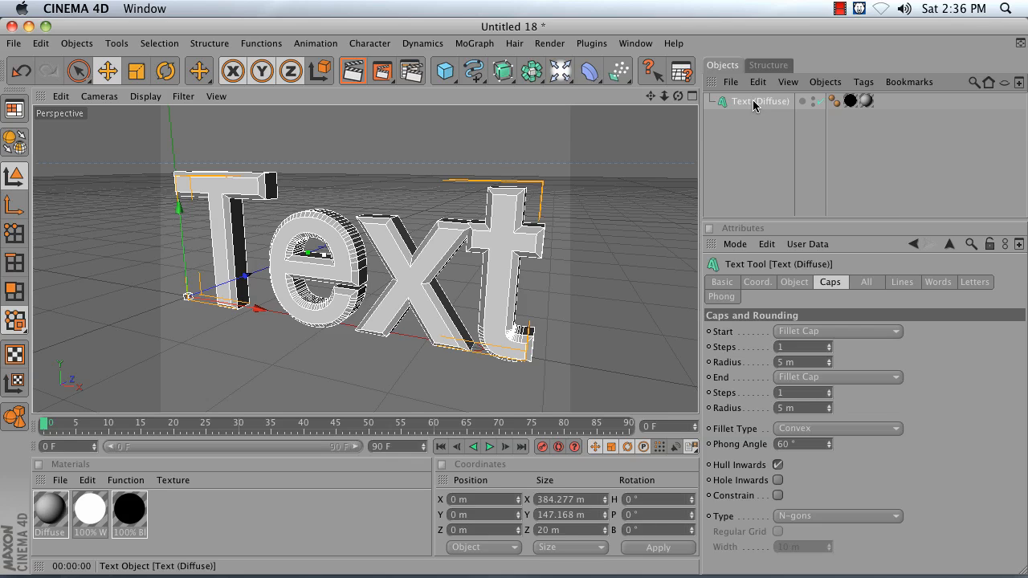
- Duplicate the Text (Diffuse) object as Text (Alpha) and disable the original
ctrl+drag(753, 106, 755, 129)
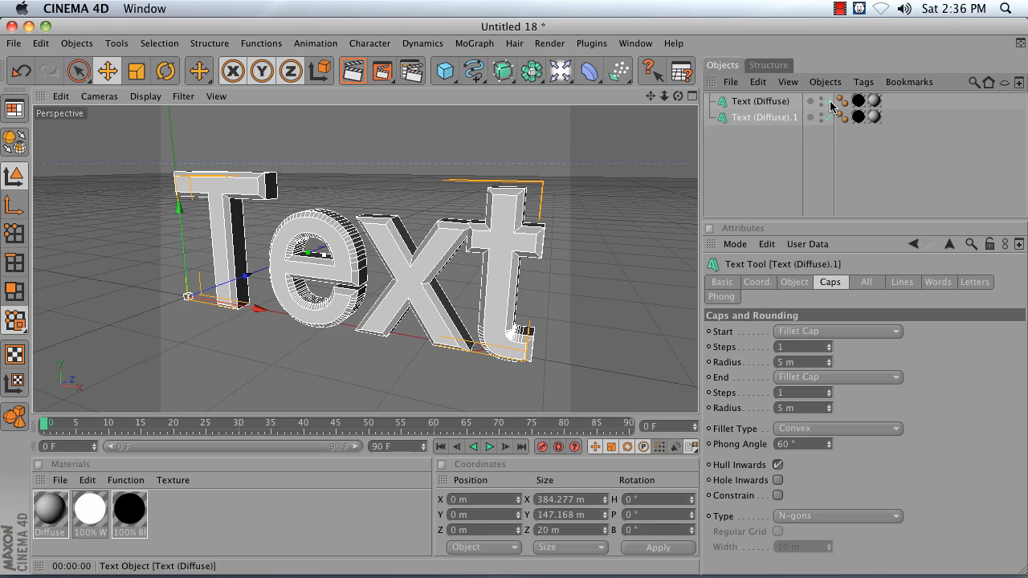
double_click(772, 118)
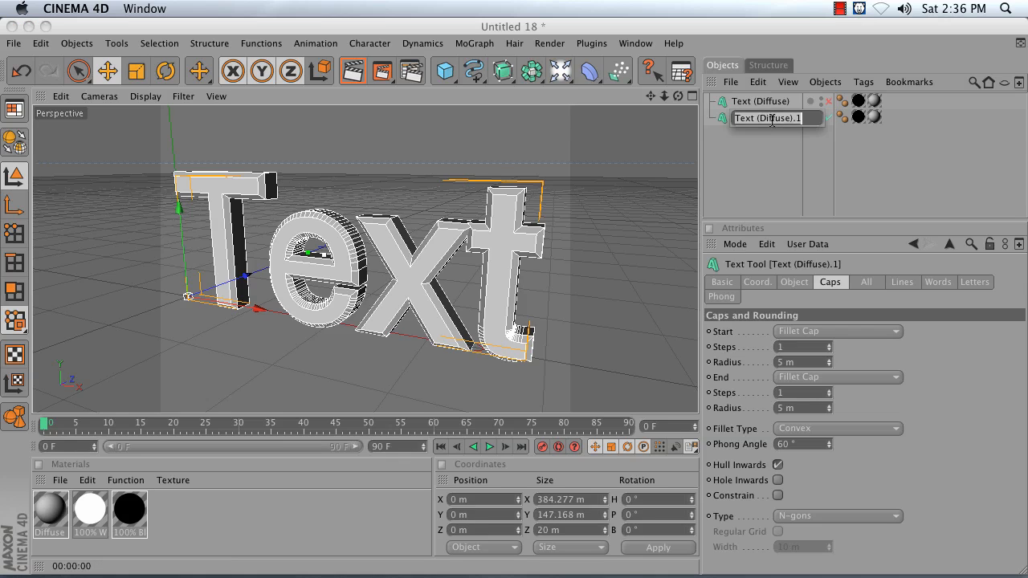
drag(762, 122, 865, 128)
text(Alpha))
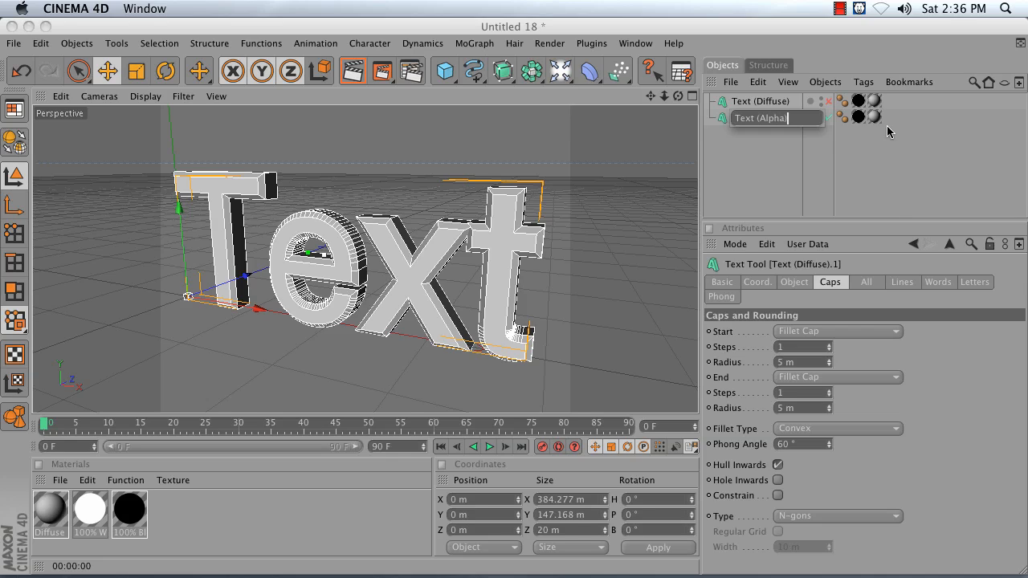
key(Return)
click(779, 146)
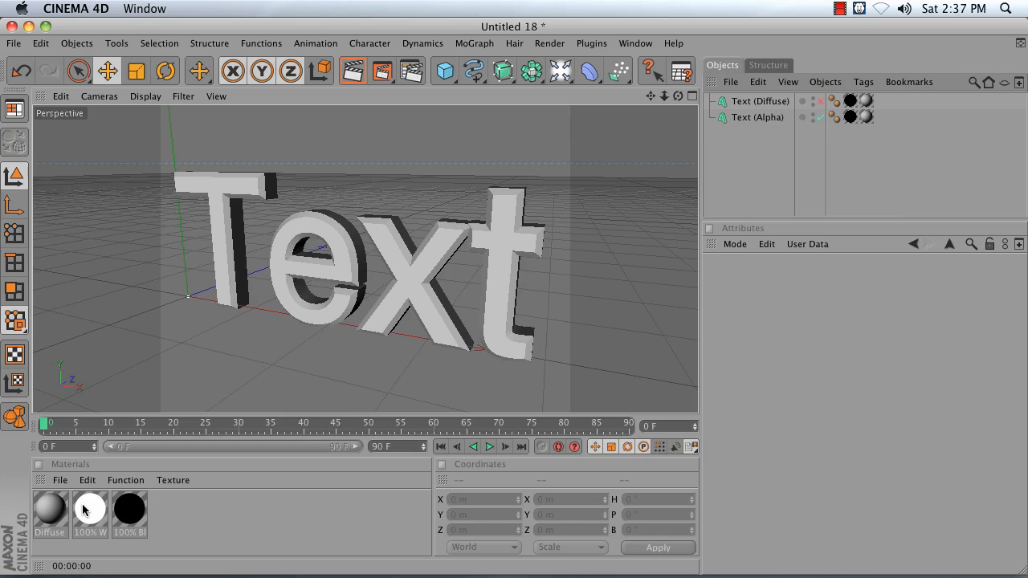
- Replace the Diffuse texture on Text (Alpha) with the 100% White material and render the perspective view
drag(84, 512, 868, 121)
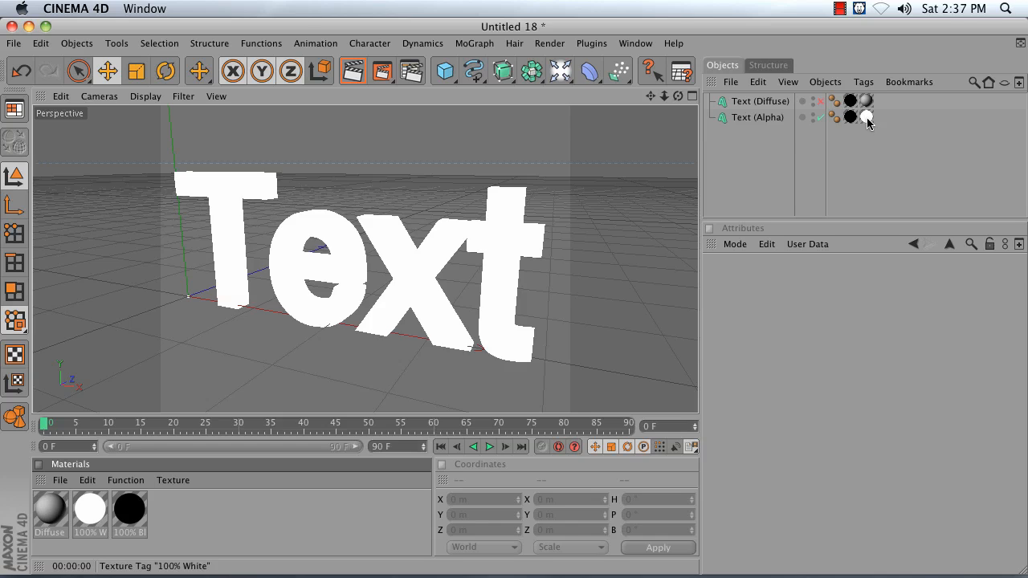
click(351, 71)
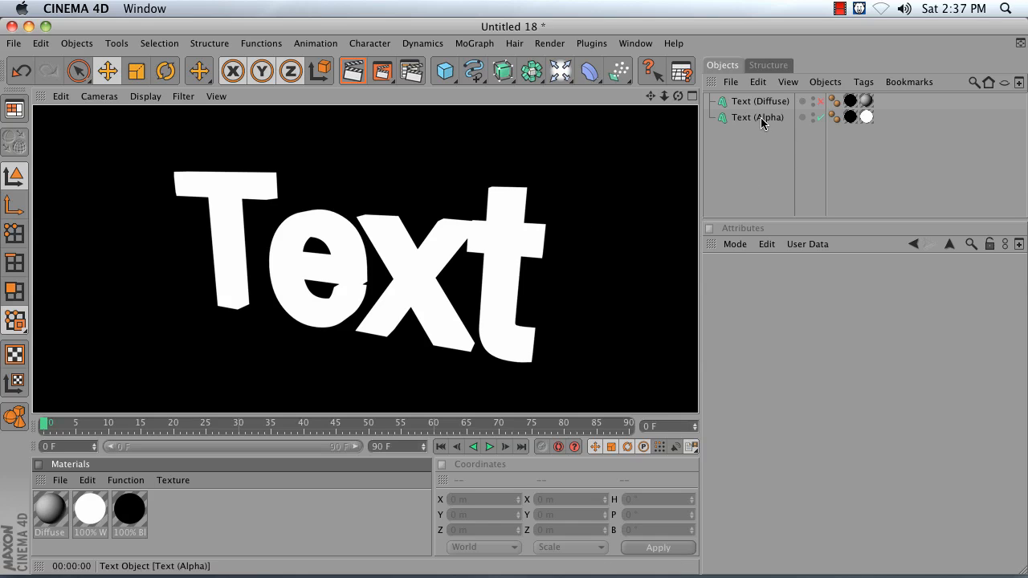
- Duplicate the Text (Alpha) object as Text (Alpha R1) and disable the original Text (Alpha)
ctrl+drag(761, 118, 761, 132)
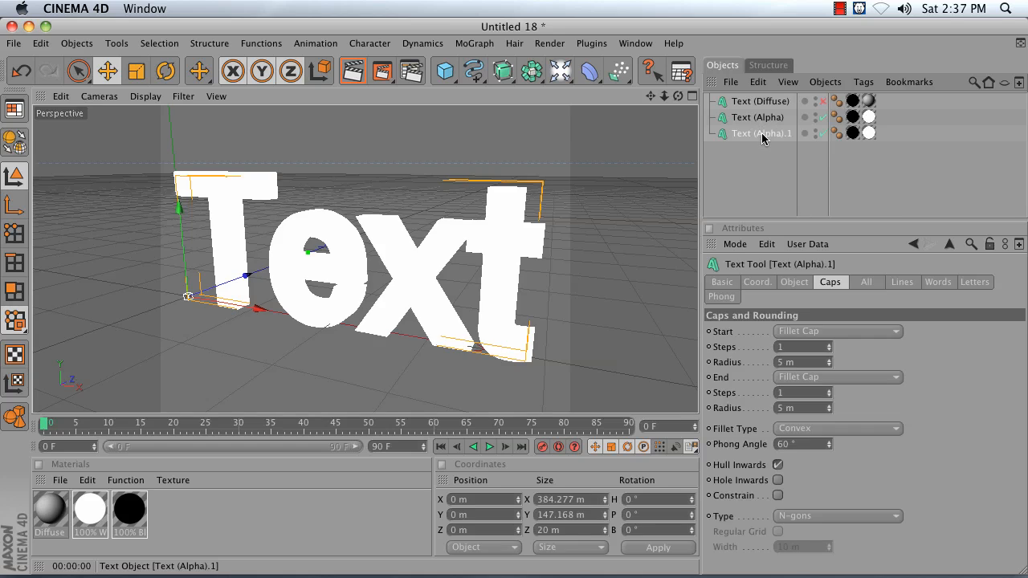
click(822, 117)
double_click(769, 134)
drag(760, 134, 828, 142)
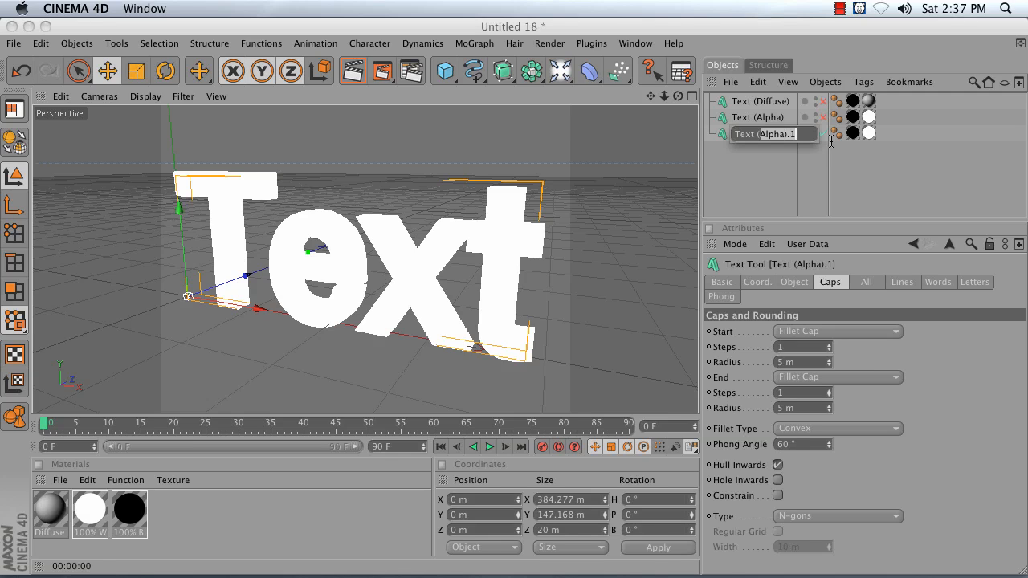
text(A)
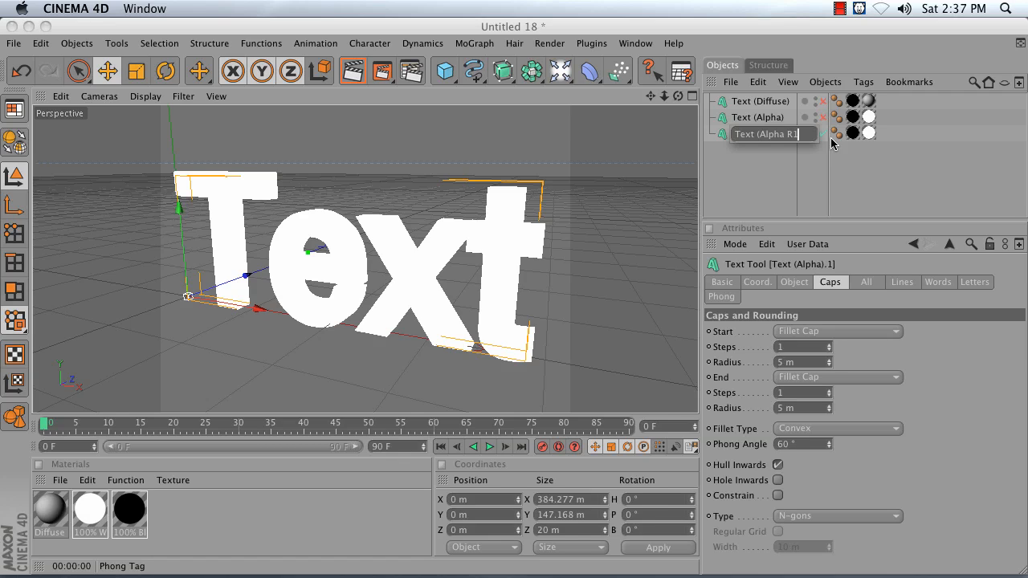
key(Return)
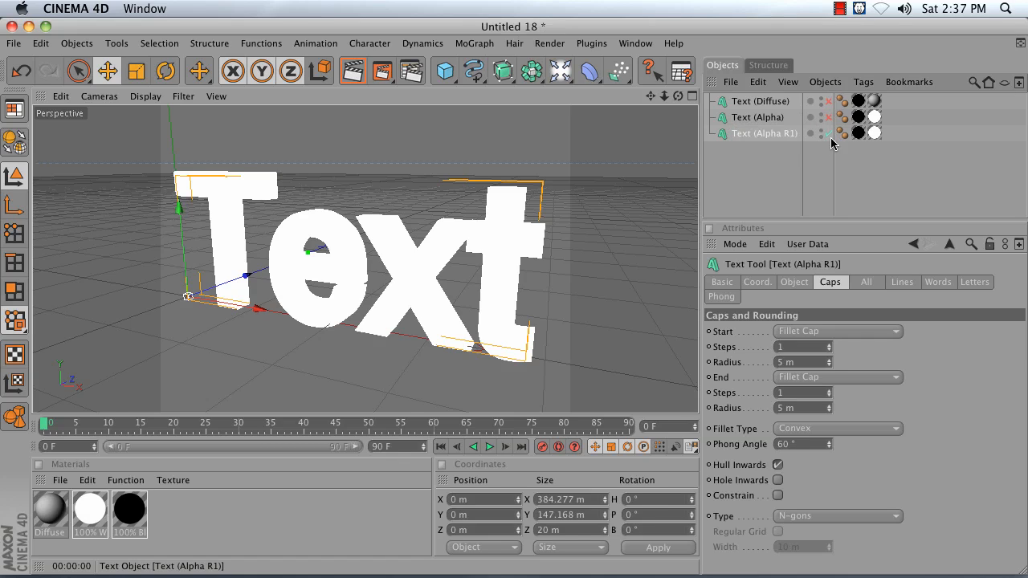
- Restrict the 100% White texture on Text (Alpha R1) to the R1 selection
click(874, 133)
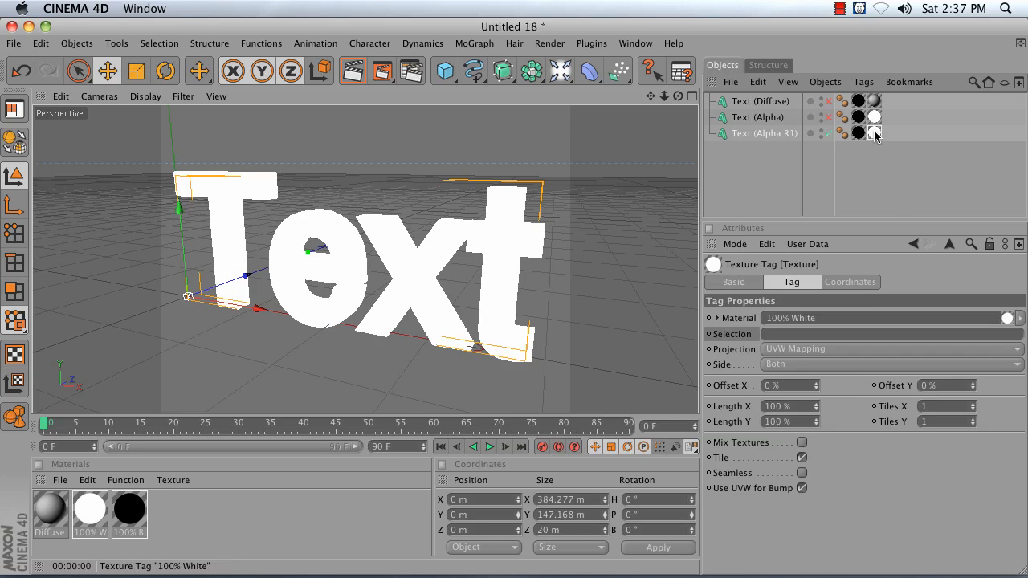
click(775, 334)
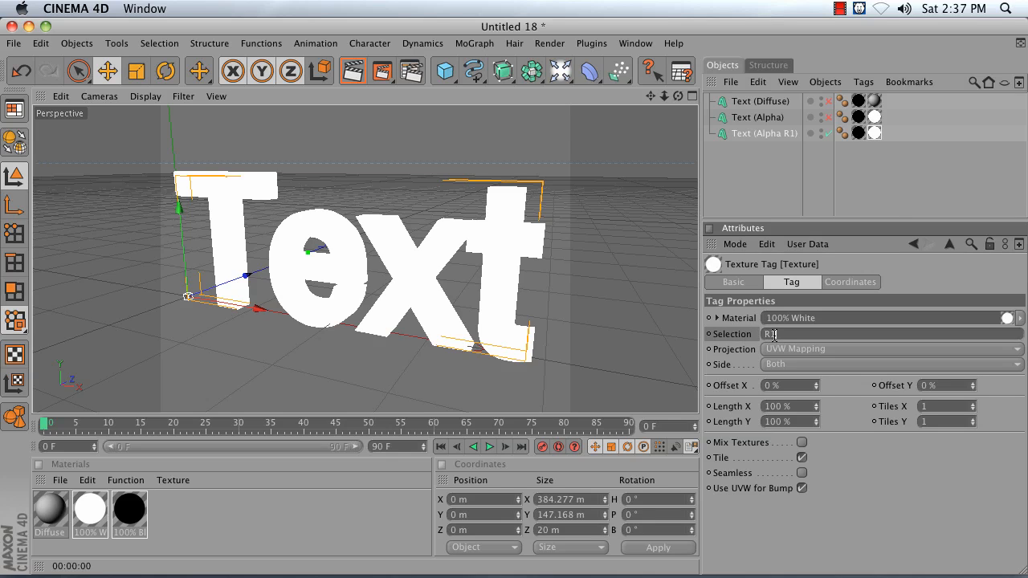
text(R1)
key(Return)
click(764, 182)
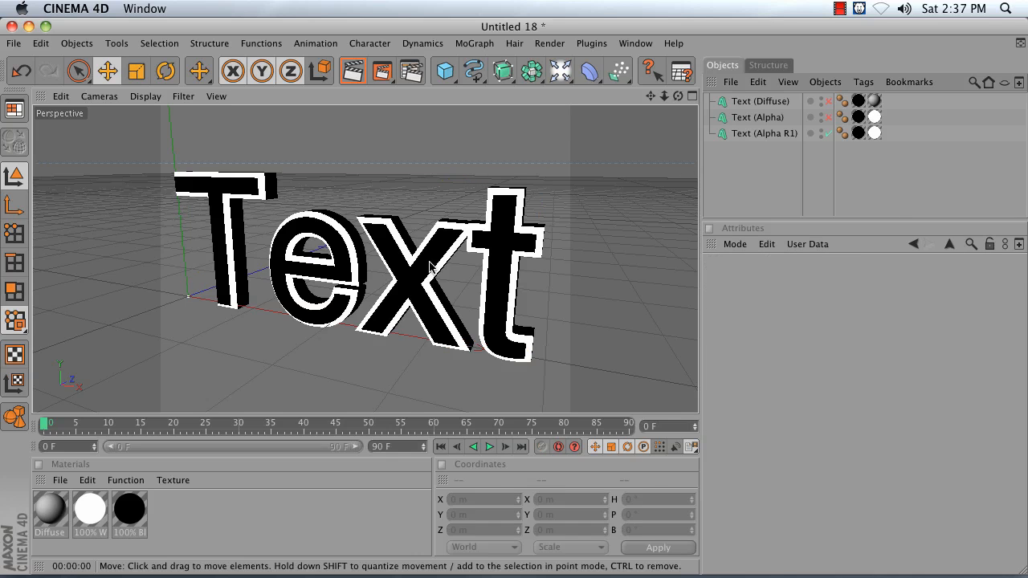
- Duplicate the Text (Alpha R1) object and rename the copy as Text (Alpha C1)
click(765, 134)
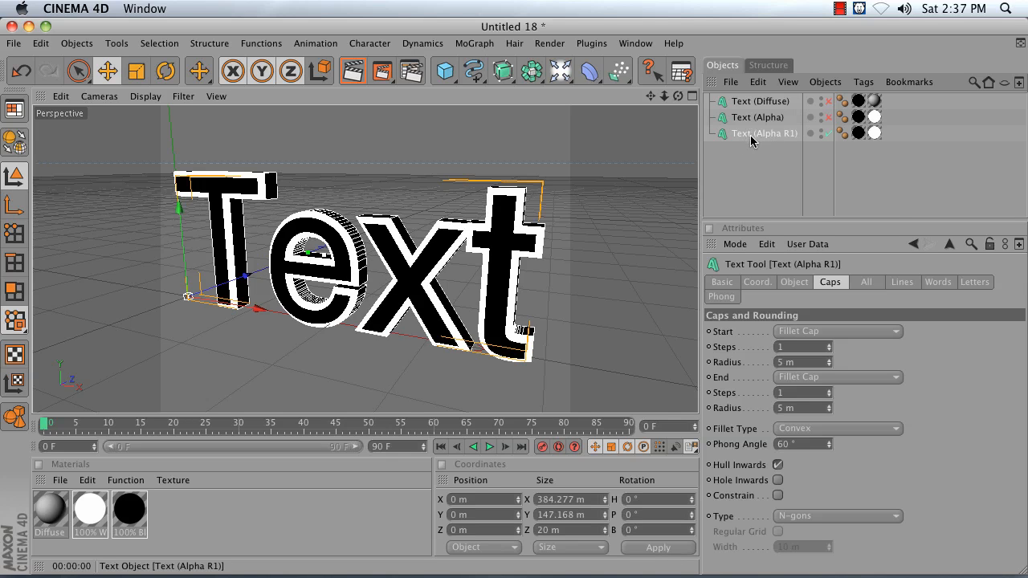
ctrl+drag(754, 140, 756, 156)
double_click(788, 150)
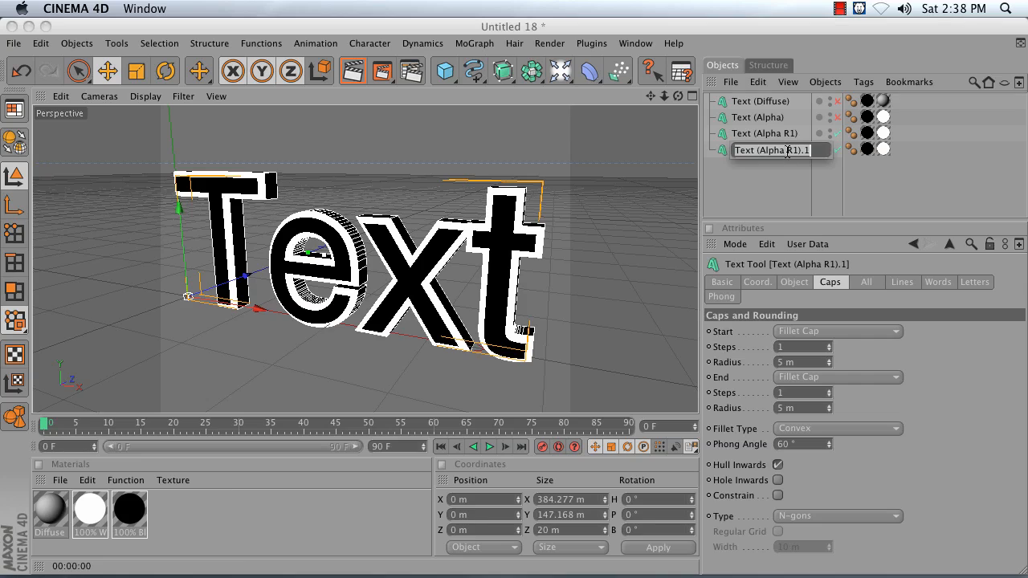
key(BackSpace)
key(BackSpace)
key(BackSpace)
key(BackSpace)
key(BackSpace)
text(C1)
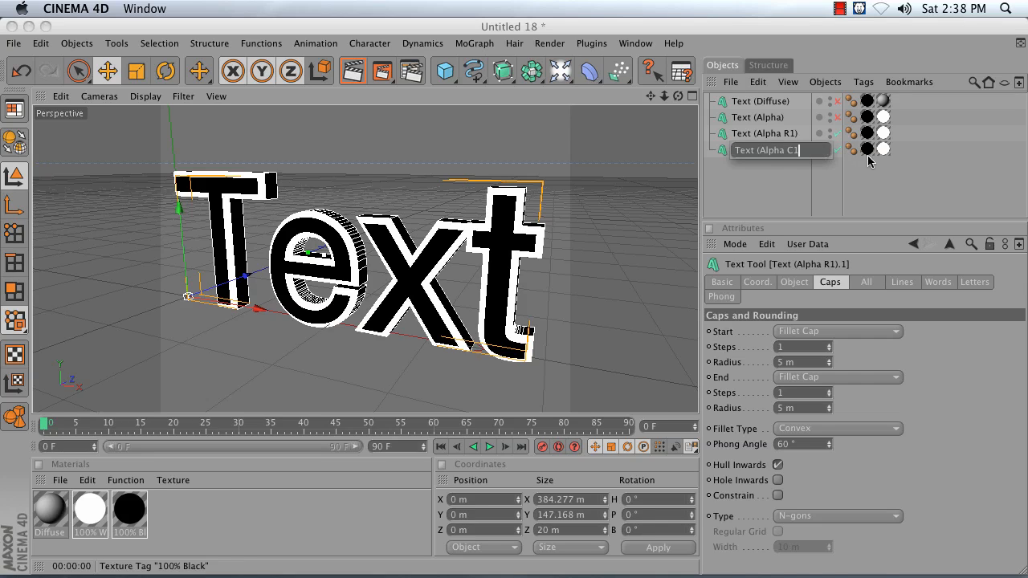
text())
key(Return)
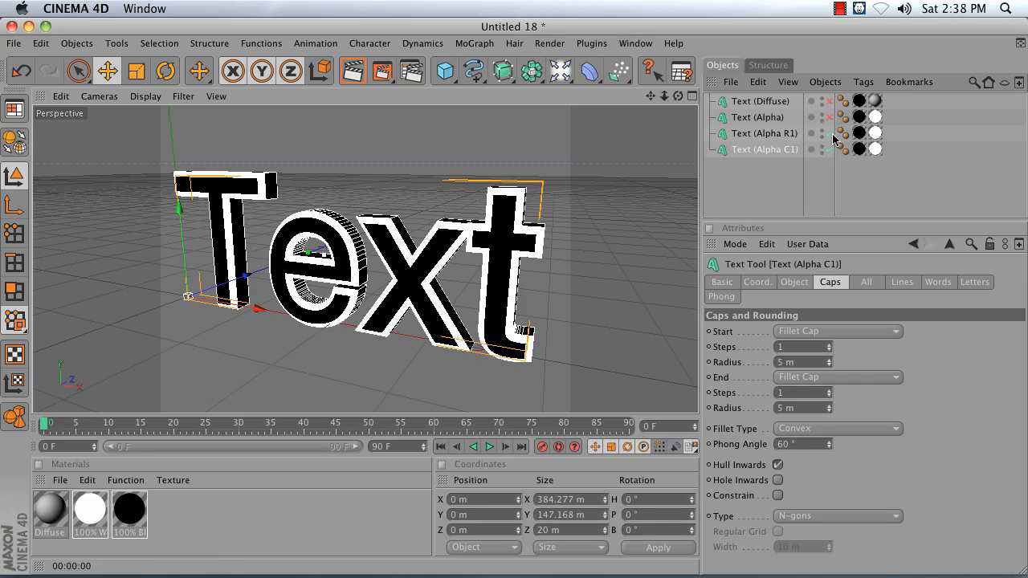
- With Text (Alpha R1) disabled, restrict the 100% White texture on Text (Alpha C1) to the C1 selection and render the perspective view
click(876, 150)
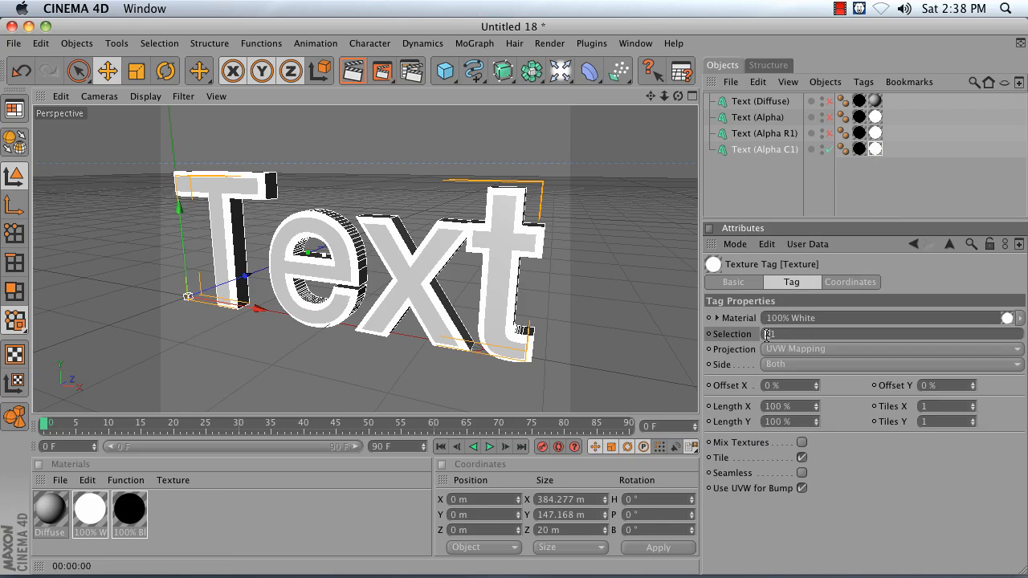
click(776, 205)
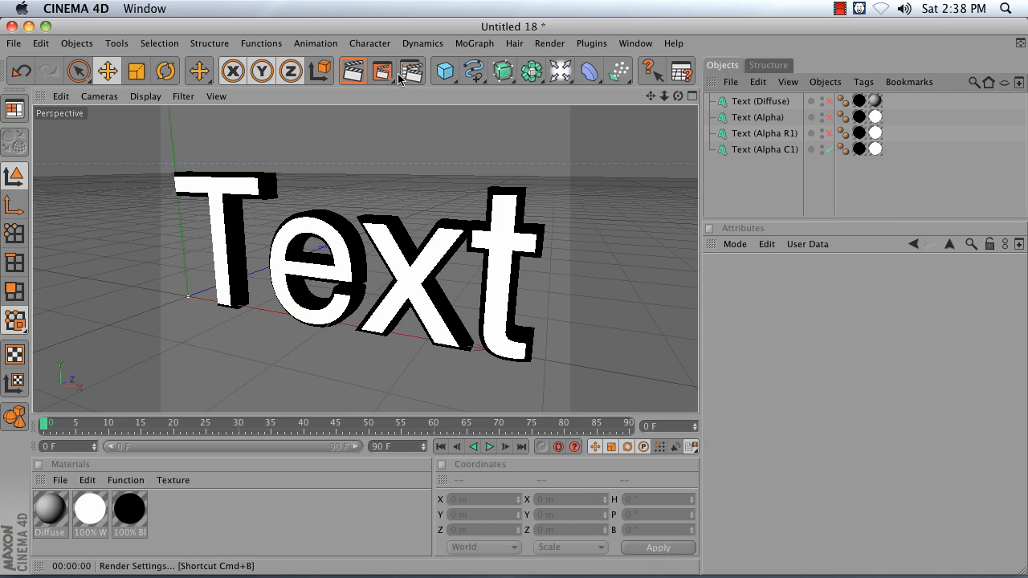
click(353, 71)
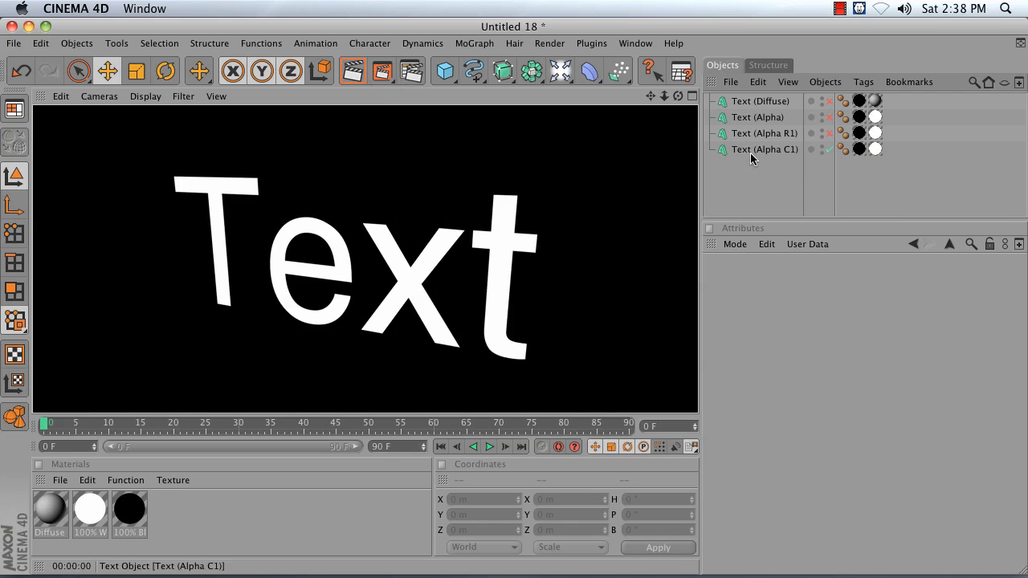
- Preview the Diffuse, Alpha, Alpha R1 and Alpha C1 text objects one at a time, leaving all four disabled
click(828, 150)
click(829, 101)
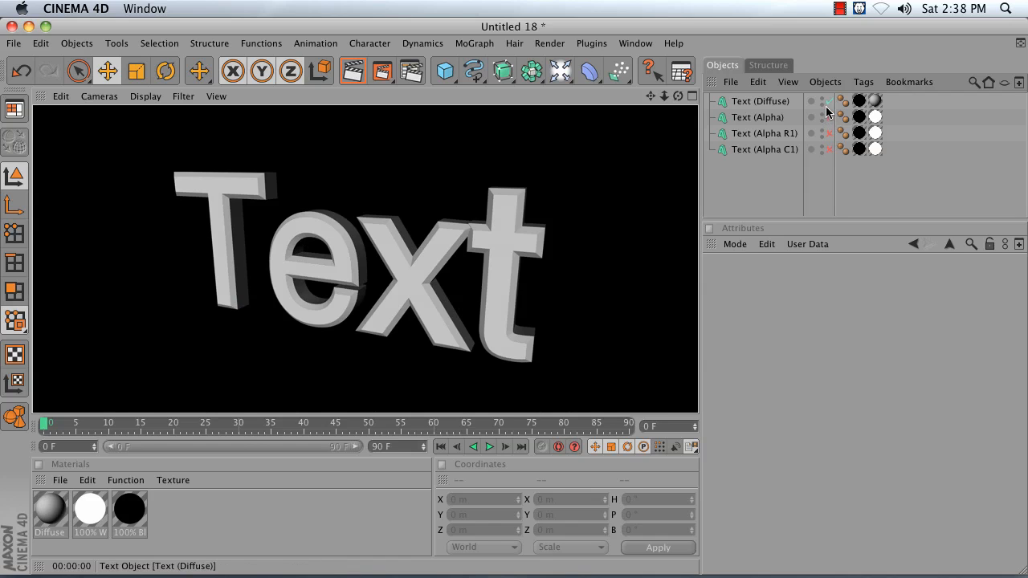
click(829, 101)
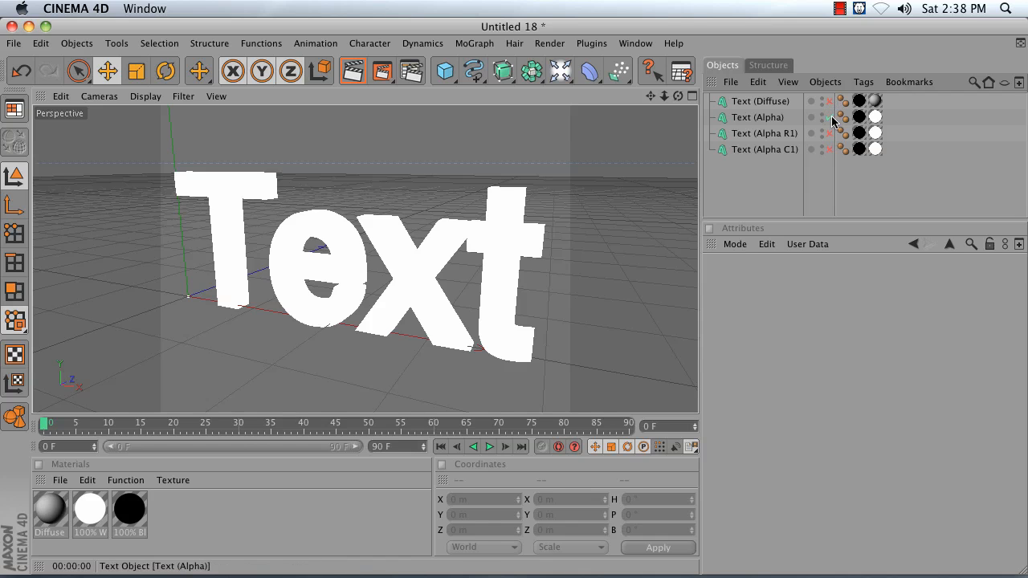
click(829, 117)
click(830, 135)
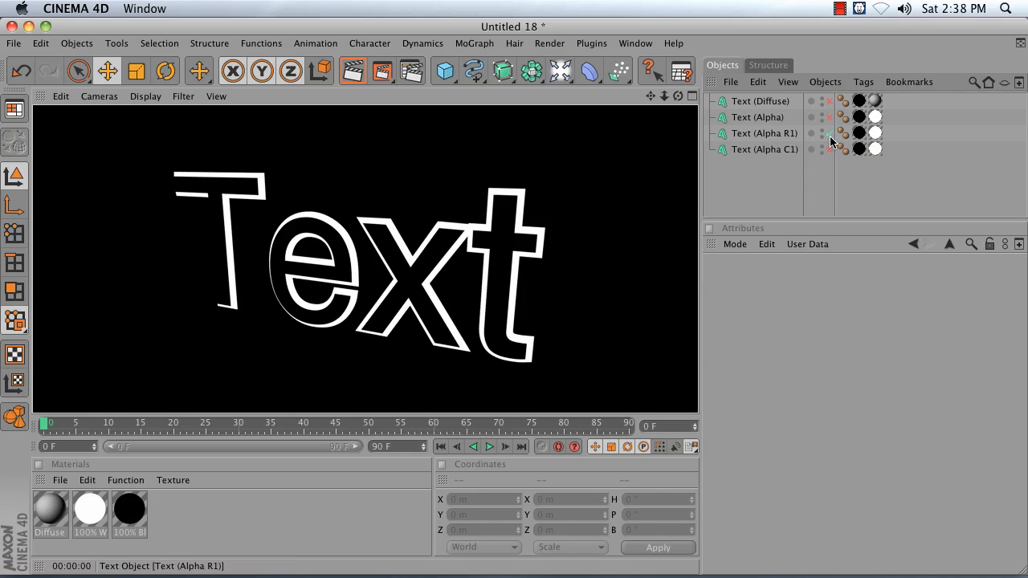
click(829, 133)
click(829, 149)
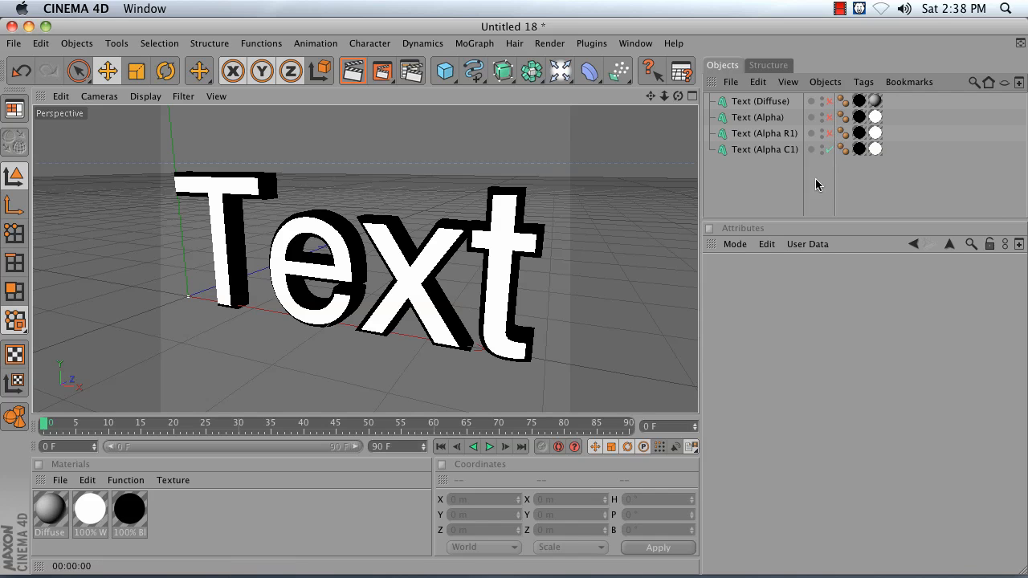
click(737, 186)
click(822, 148)
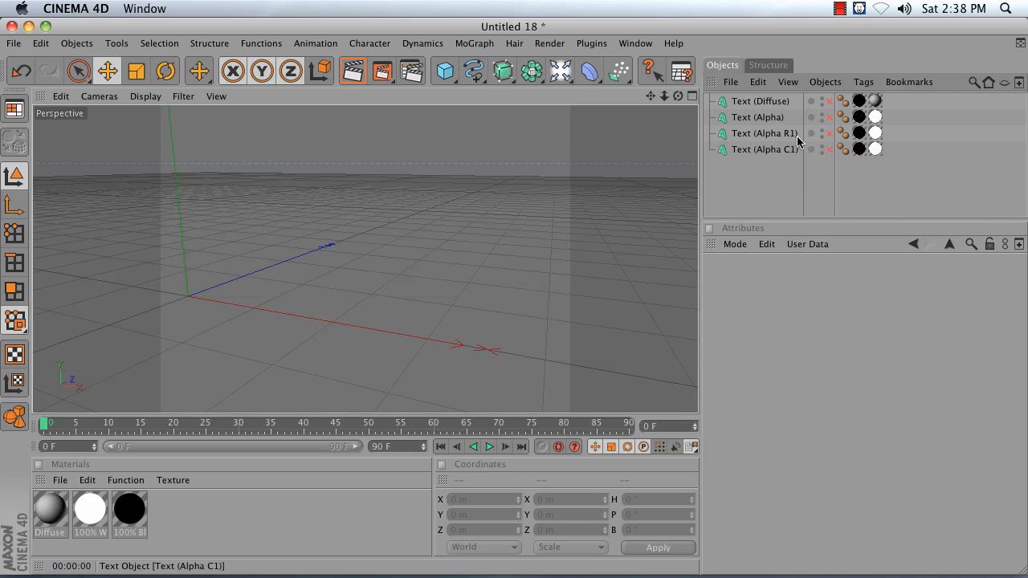
- Set the save file name of the regular image to Diffuse in the render settings
click(411, 71)
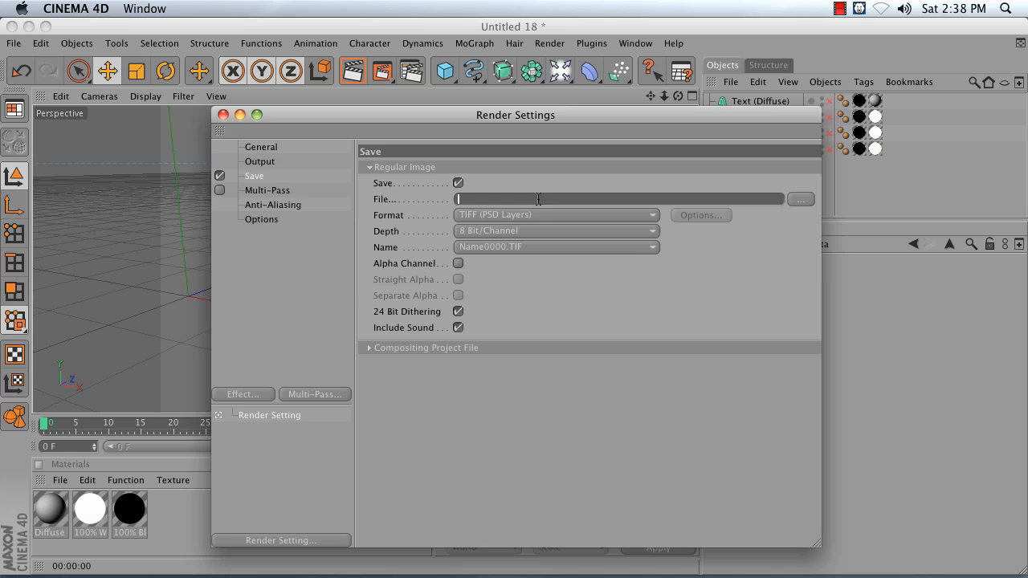
drag(616, 119, 664, 228)
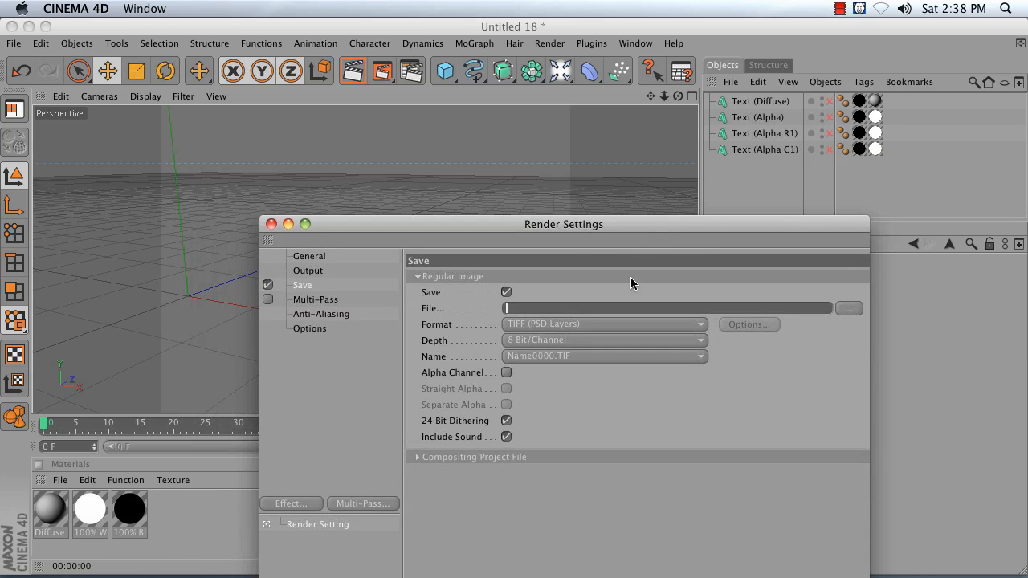
text(Diffuse)
click(631, 277)
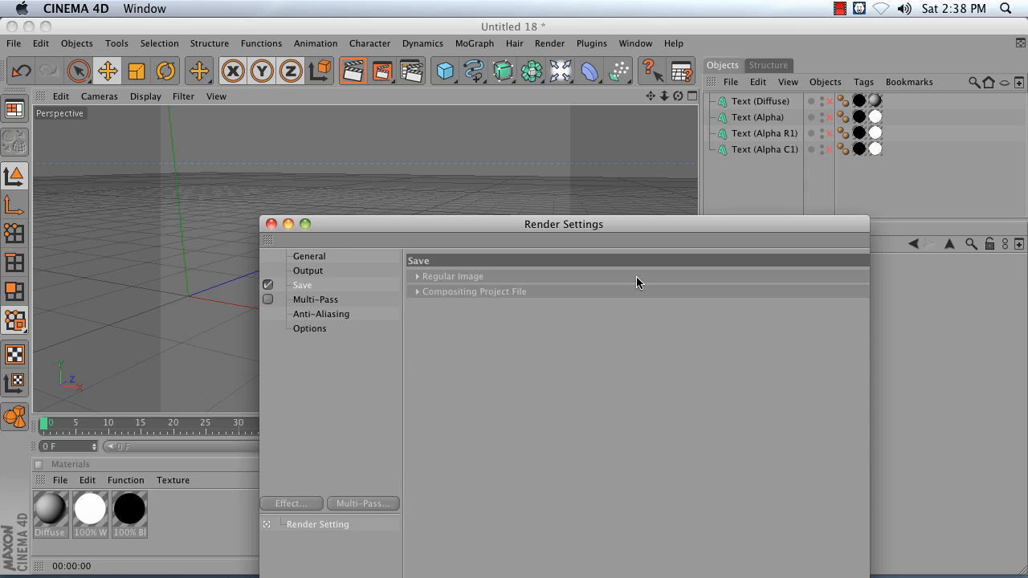
click(423, 278)
- Enable Text (Diffuse) and render it to the Picture Viewer, overwriting the existing Diffuse.tif
click(386, 70)
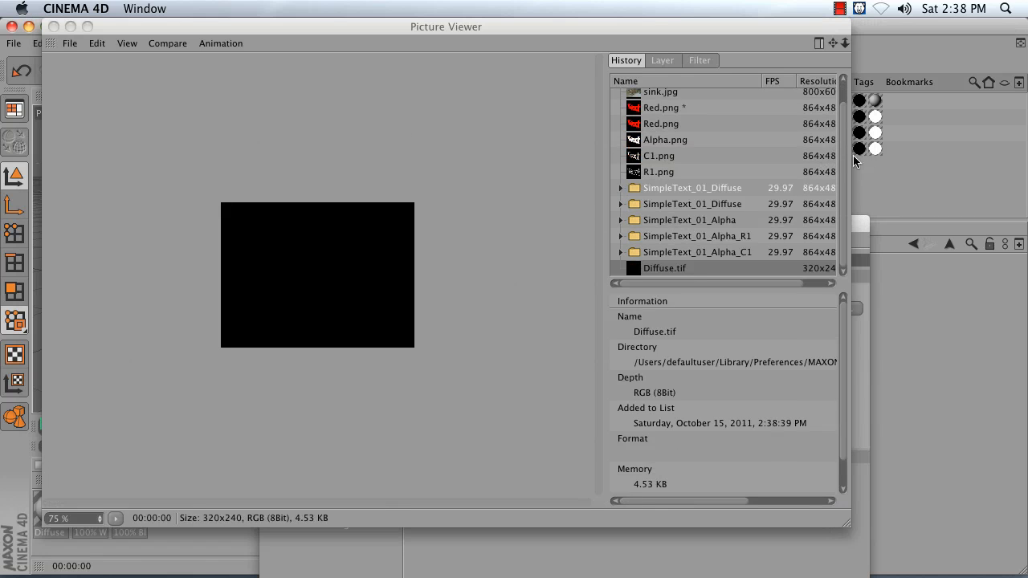
drag(631, 24, 617, 210)
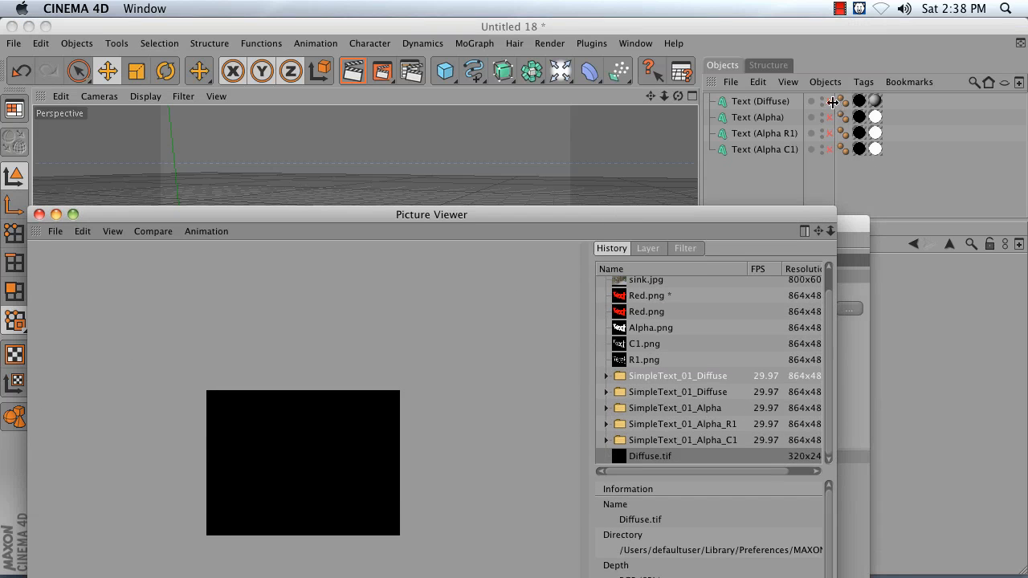
click(828, 101)
click(389, 70)
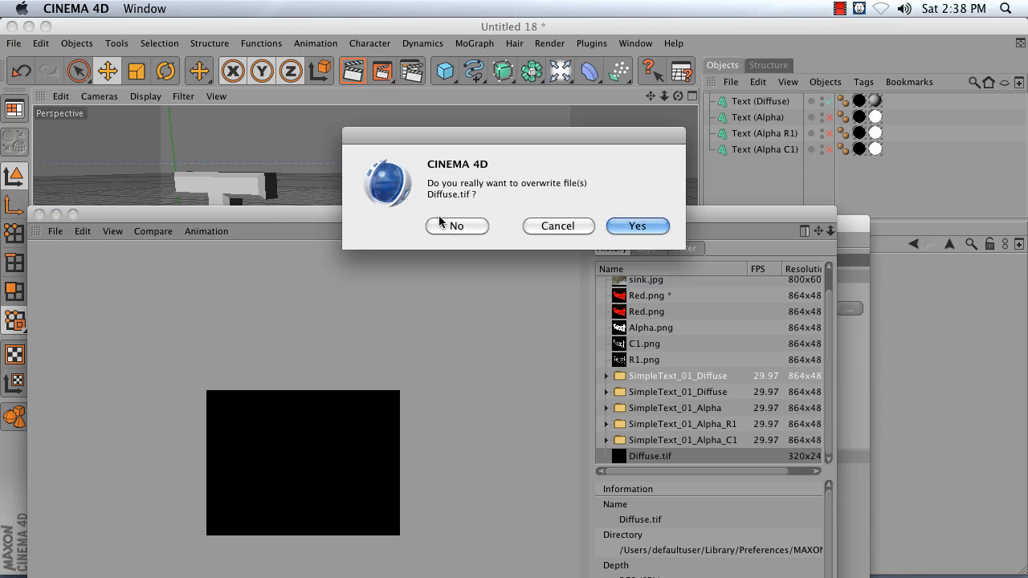
click(622, 222)
- Set the save file name to Alpha, enable only Text (Alpha) and render it to the Picture Viewer
drag(622, 215, 532, 288)
drag(772, 224, 787, 209)
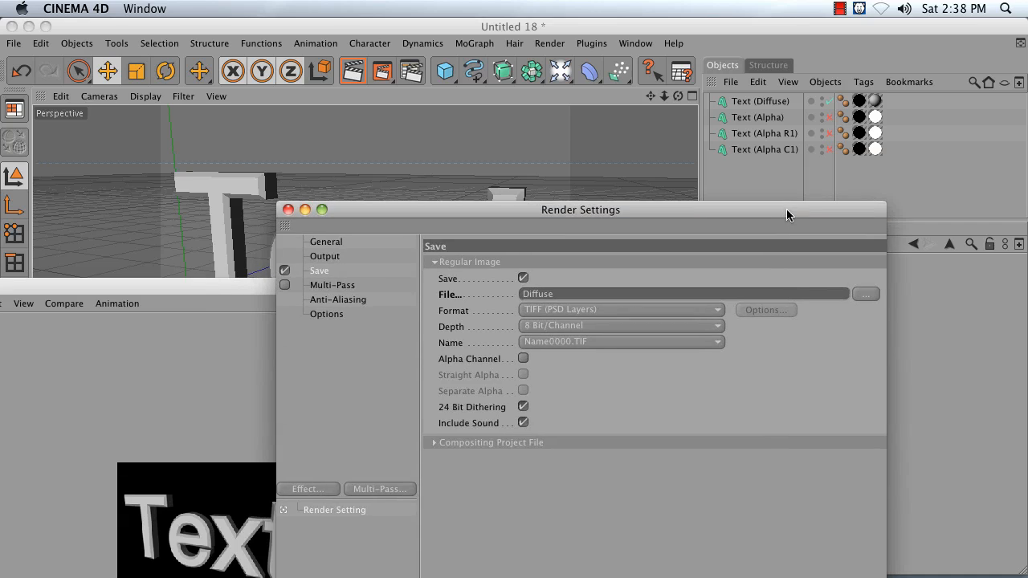
double_click(537, 293)
text(Alpha)
click(831, 101)
click(830, 117)
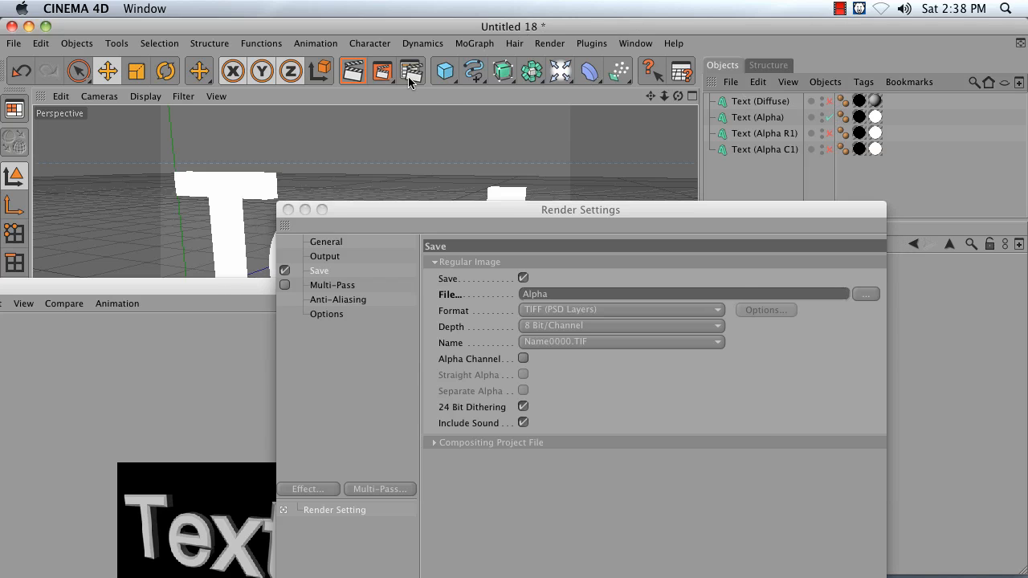
click(386, 74)
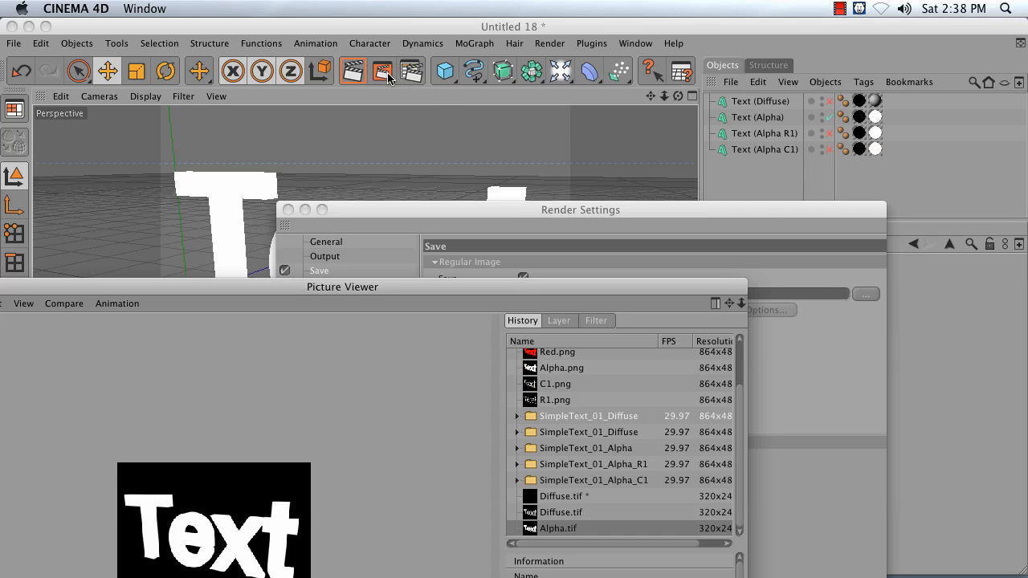
- Enable only Text (Alpha R1), set the save file name to Alpha R1 and render it to the Picture Viewer
click(564, 214)
click(827, 118)
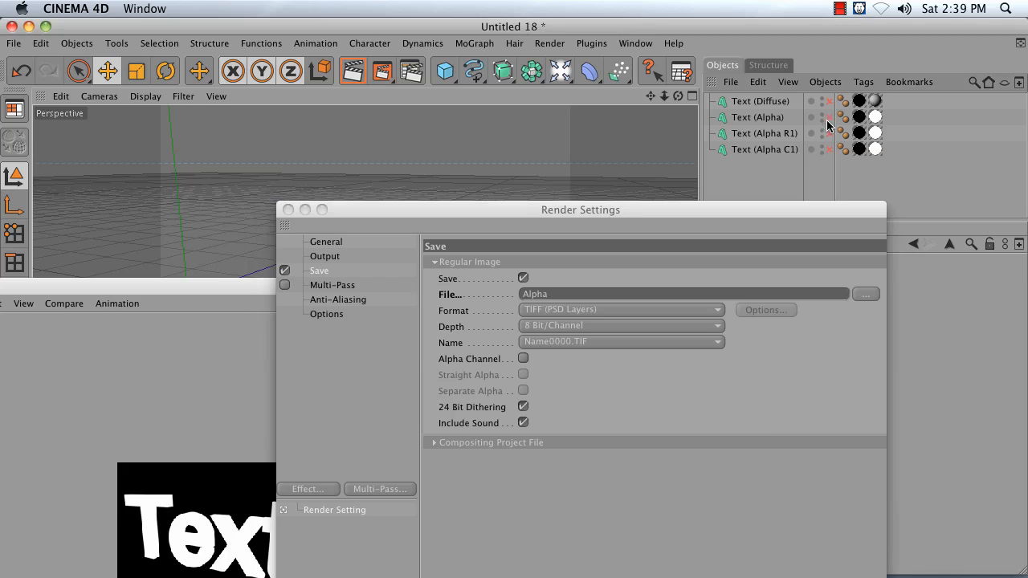
click(830, 134)
click(575, 294)
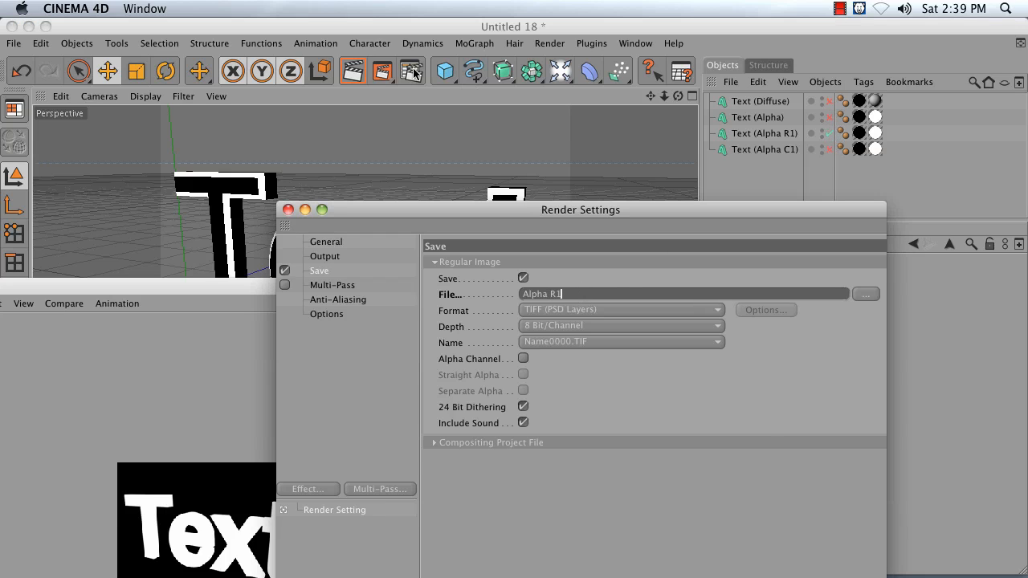
click(388, 74)
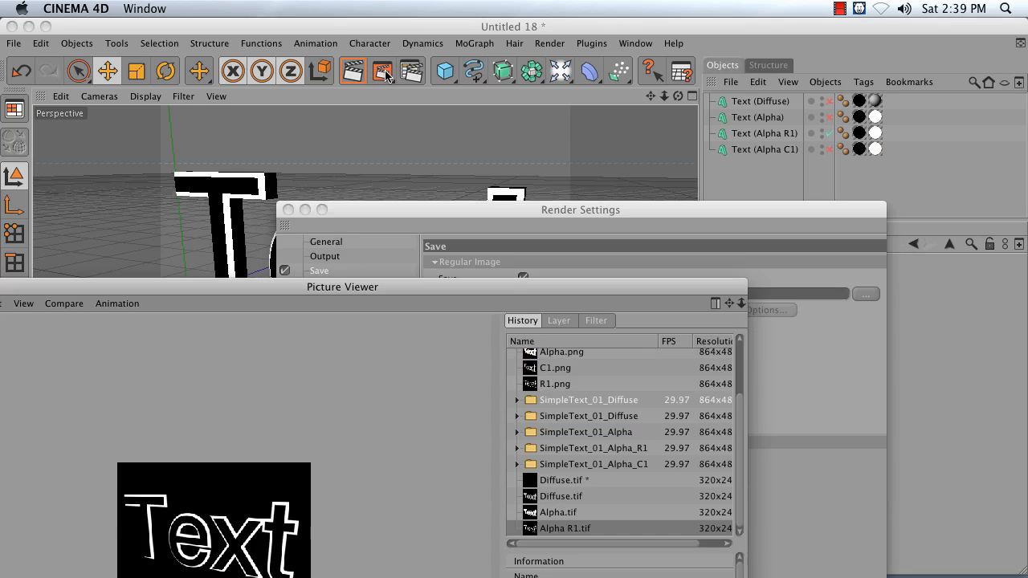
- Enable only Text (Alpha C1), set the save file name to Alpha C1 and render it to the Picture Viewer
click(829, 134)
click(829, 149)
click(650, 220)
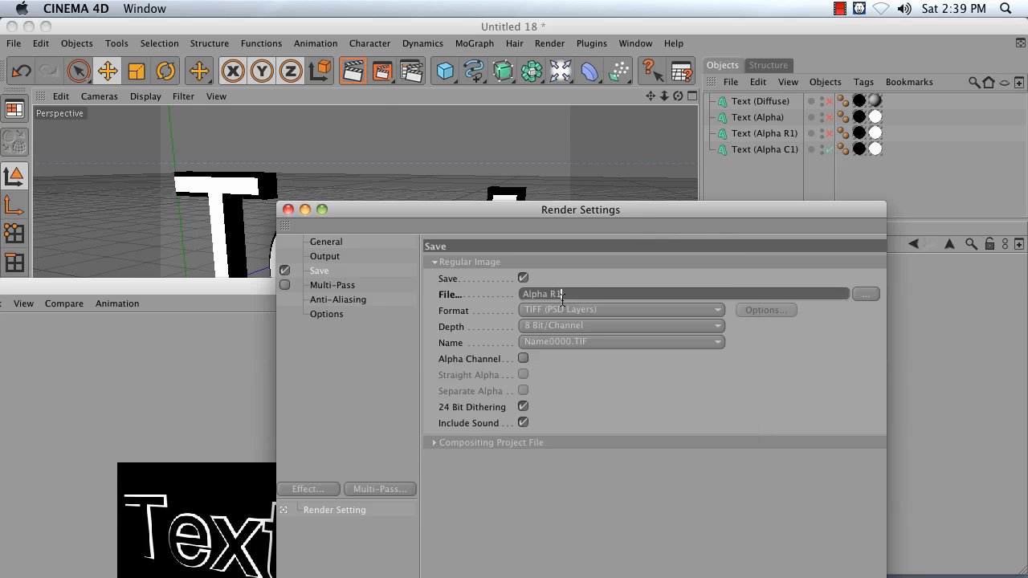
double_click(559, 294)
text(C1)
click(373, 74)
- Compare the rendered Diffuse, Alpha, Alpha R1 and Alpha C1 images in the Picture Viewer history
drag(357, 226, 549, 74)
click(751, 299)
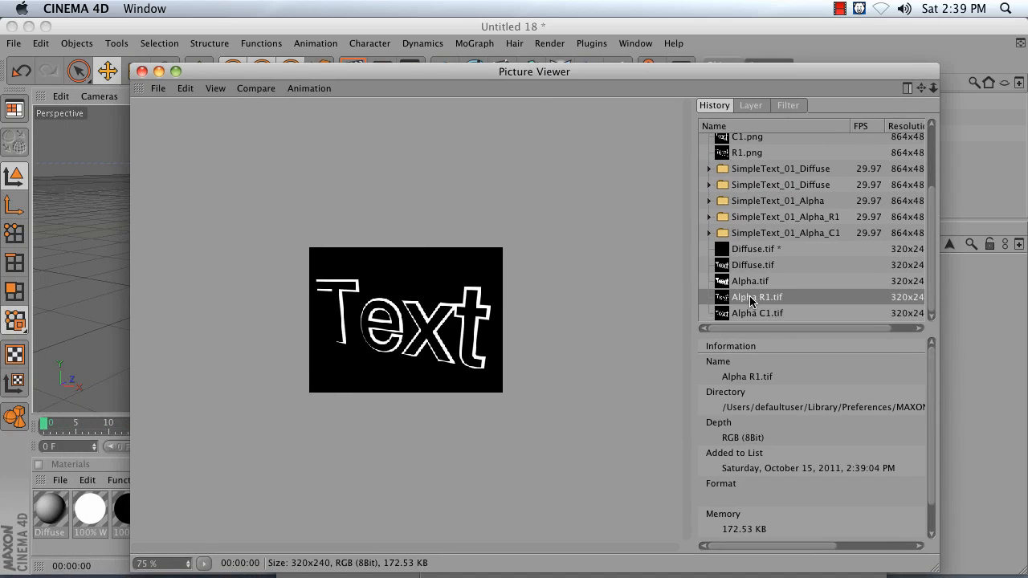
click(752, 283)
click(750, 267)
click(750, 252)
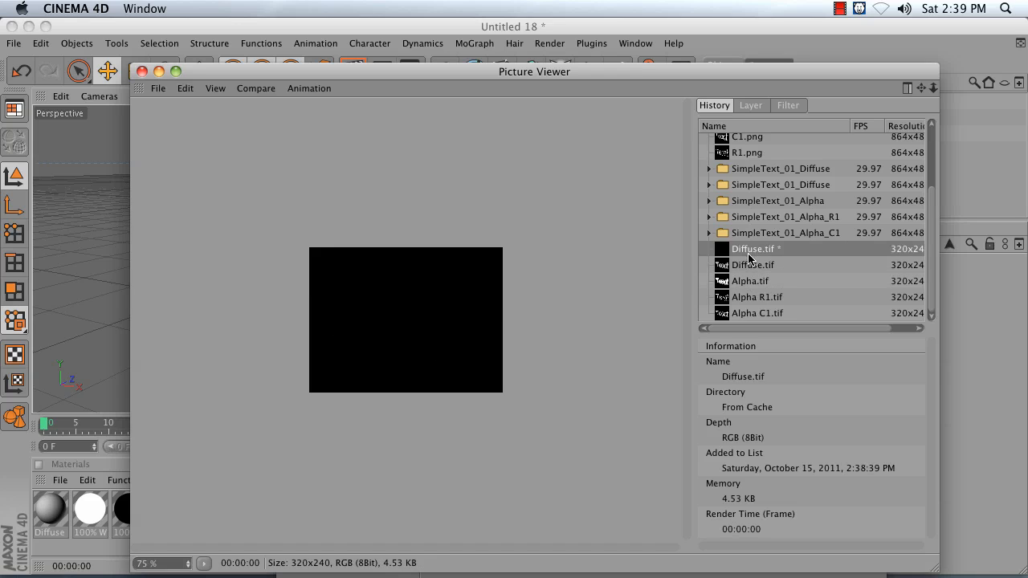
click(750, 266)
click(753, 282)
click(755, 298)
click(756, 314)
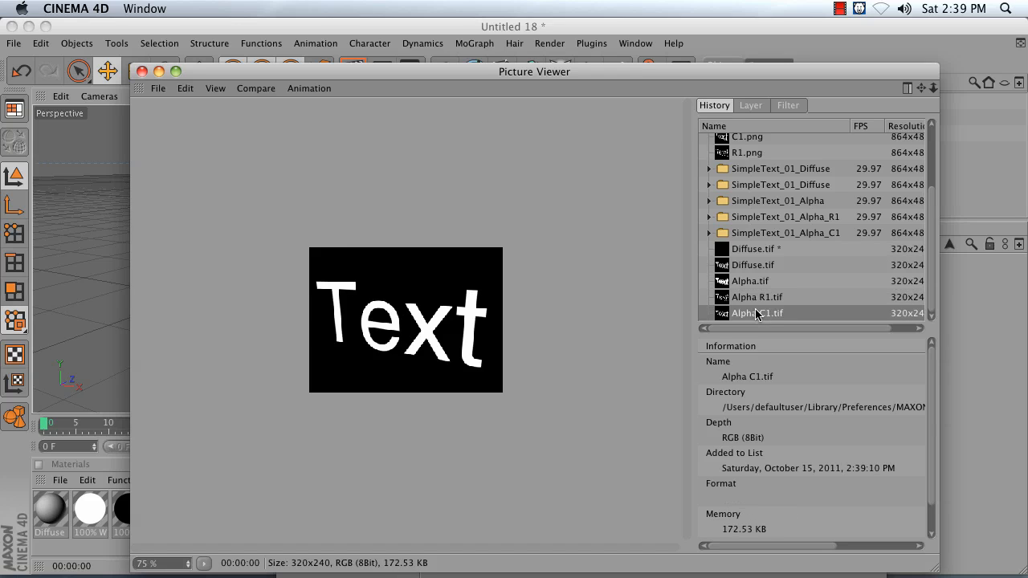
click(755, 298)
click(750, 282)
click(745, 267)
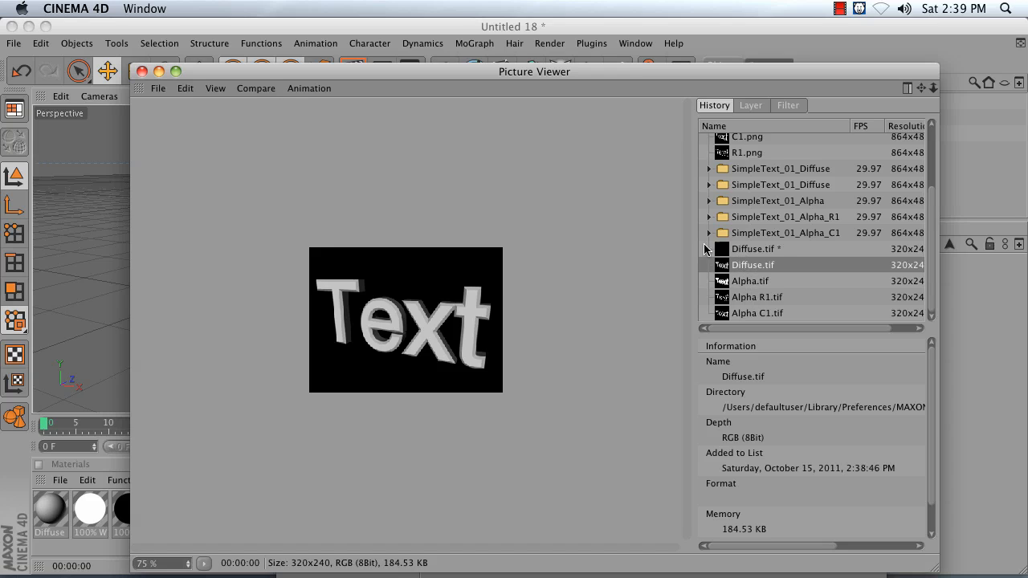
click(840, 10)
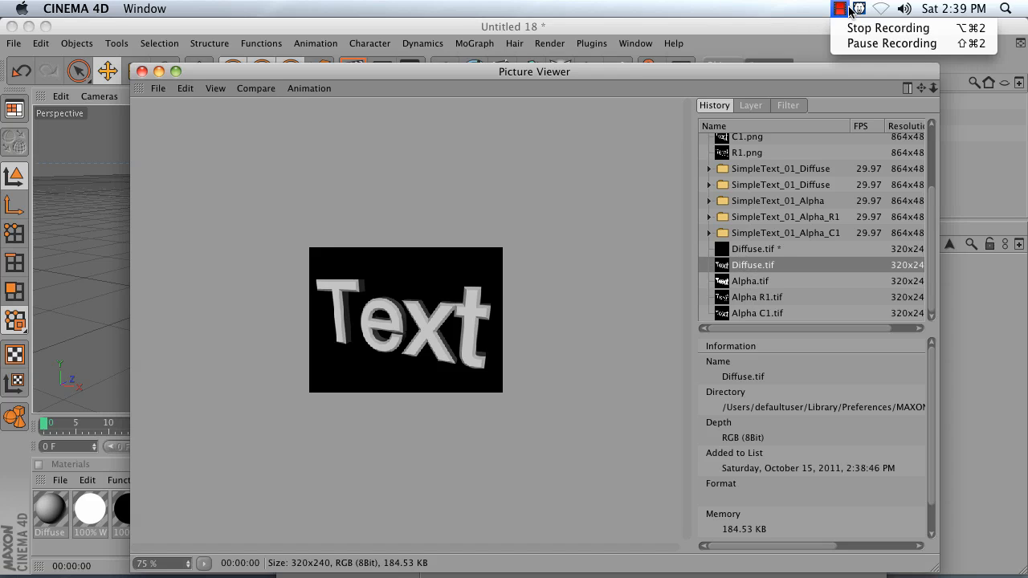